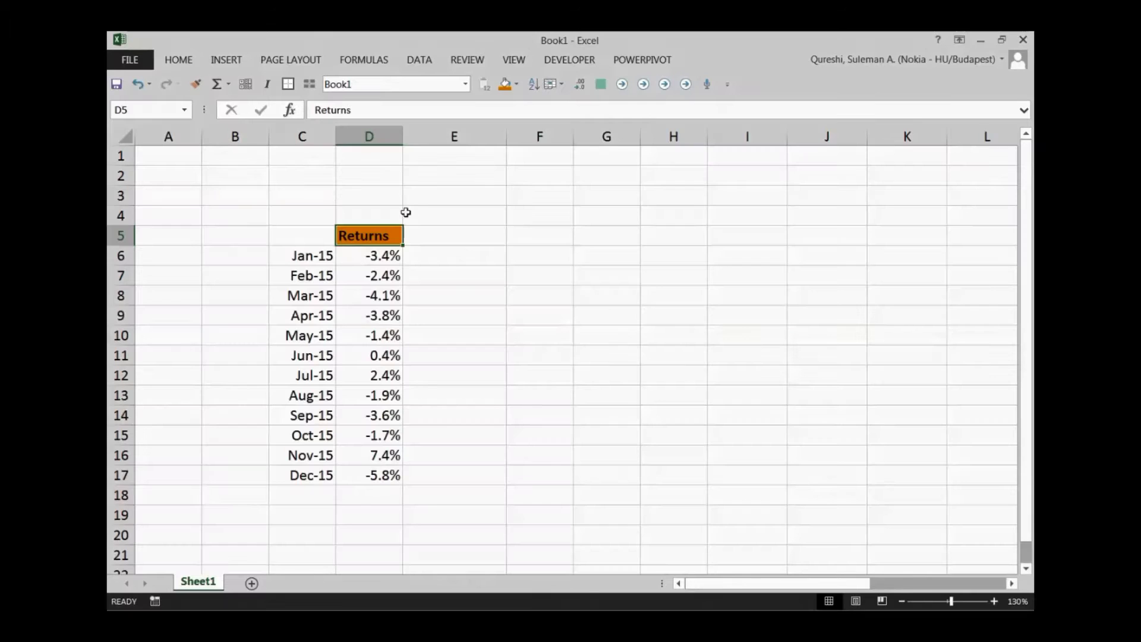
Select the Jan-15 to Dec-15 month dates and their monthly returns
left_click(315, 256)
left_click_drag(315, 256, 300, 471)
mouse_move(376, 257)
left_mouse_down()
mouse_move(381, 475)
mouse_move(327, 471)
left_mouse_up()
left_click(385, 476)
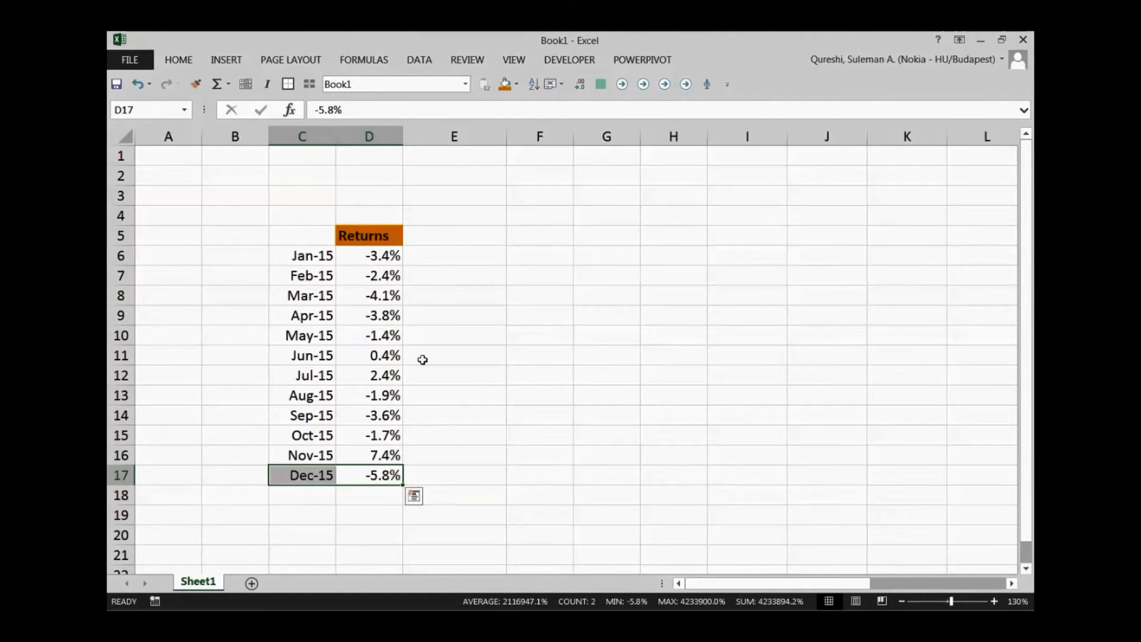
Enter the heading 'Year to date' in E5
left_click(452, 232)
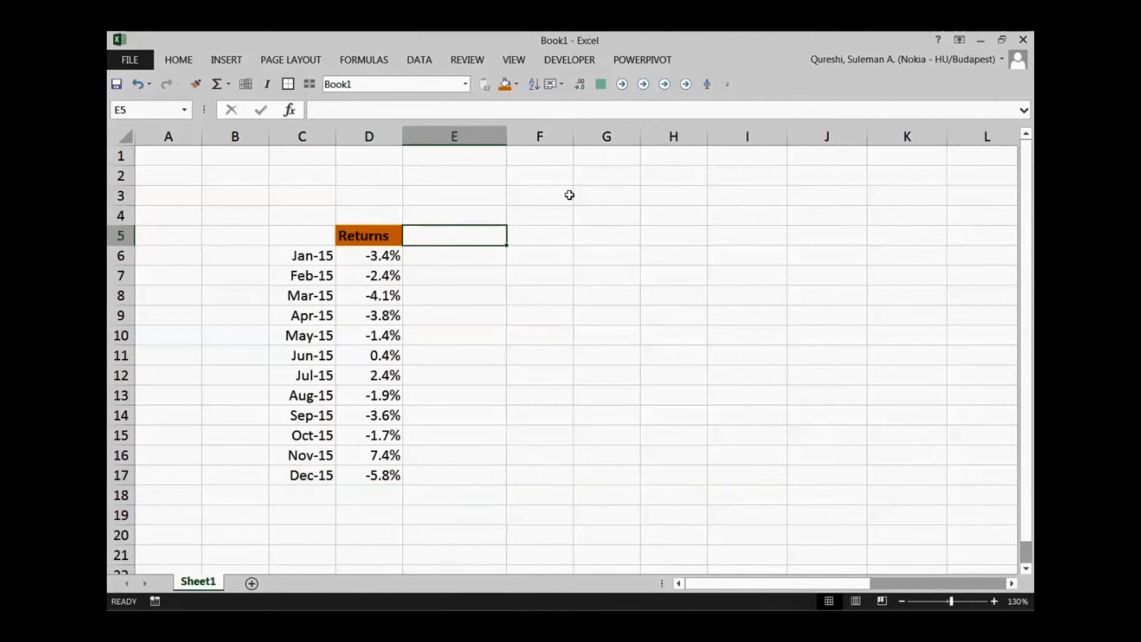
type("Year to date")
key("Return")
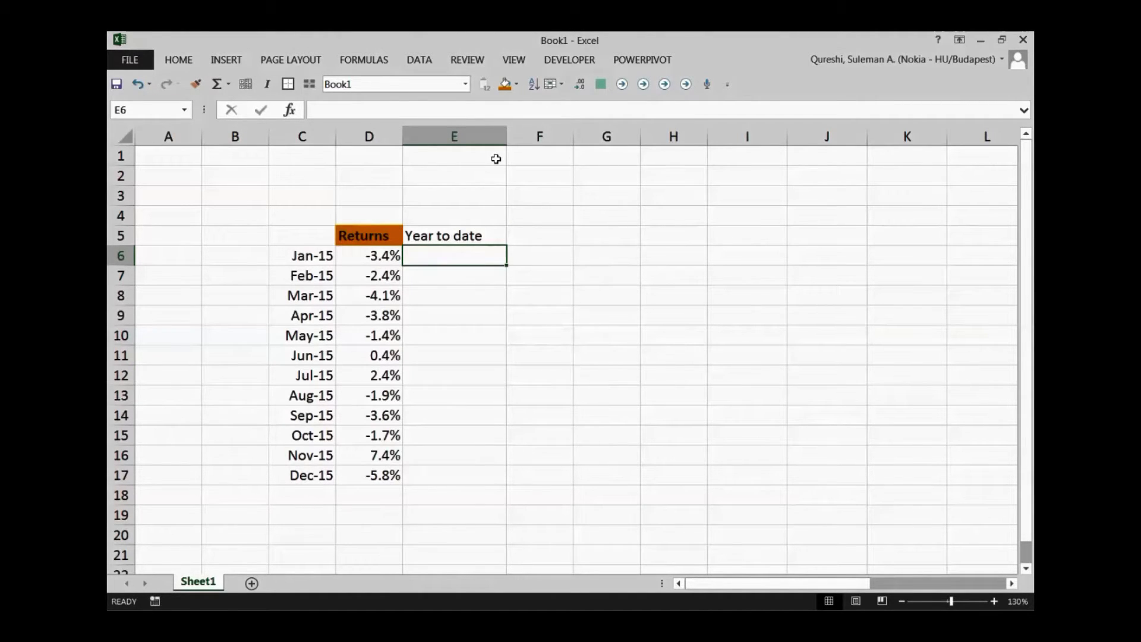
Draft the compounded formula =(1+D6)*(1+D7)... in E6, then discard it
type("=")
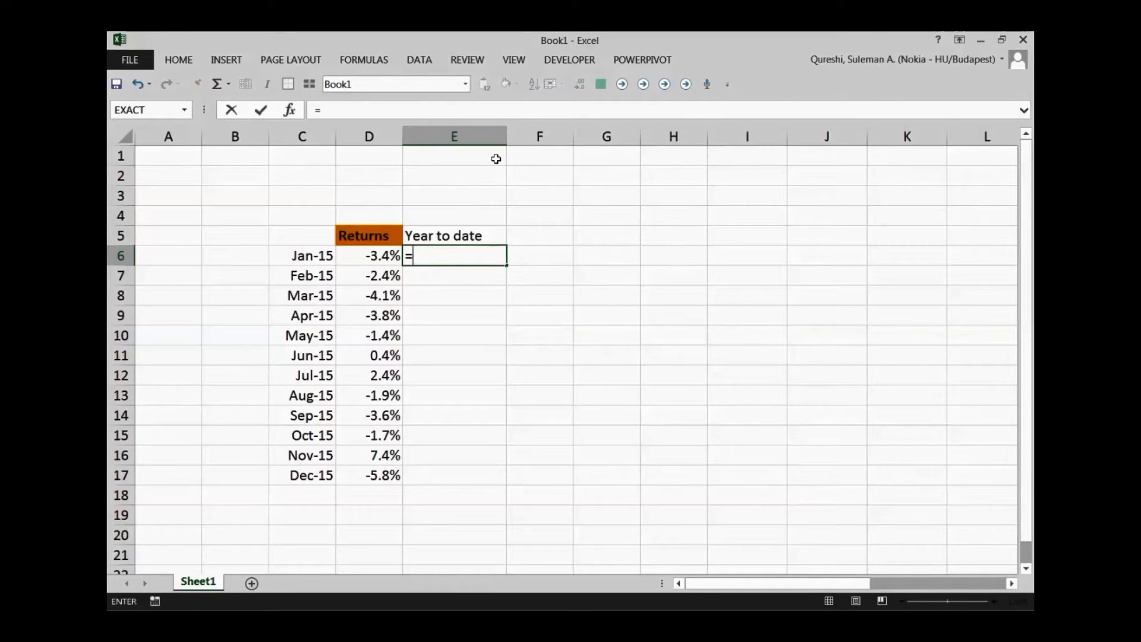
type("(1+")
key("Left")
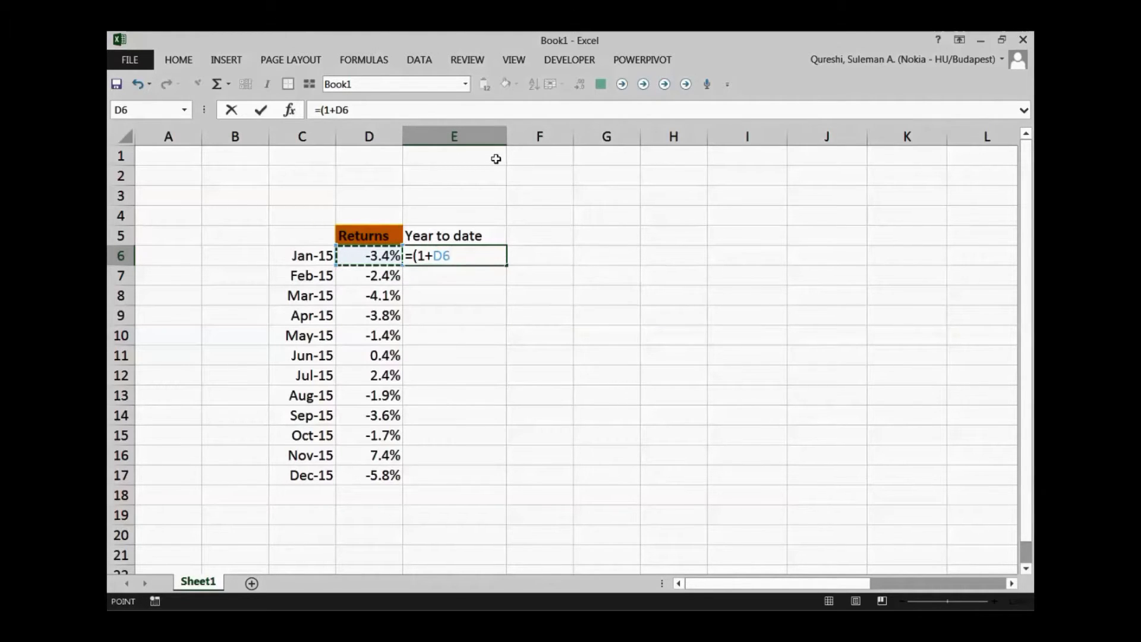
type(")")
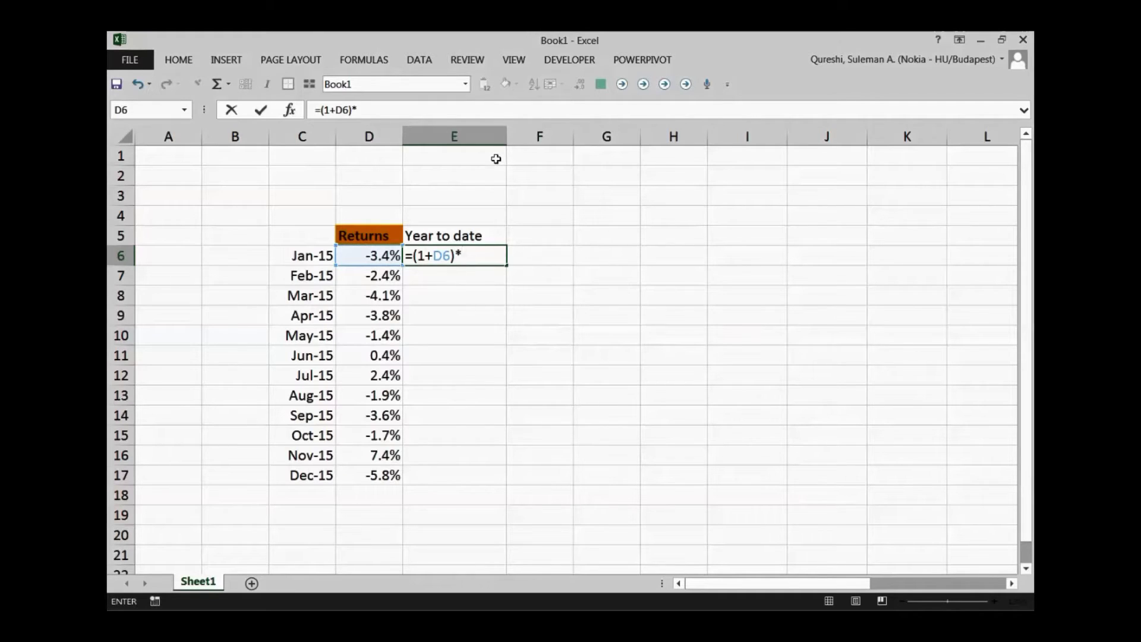
type("*(1+")
key("Left")
key("Down")
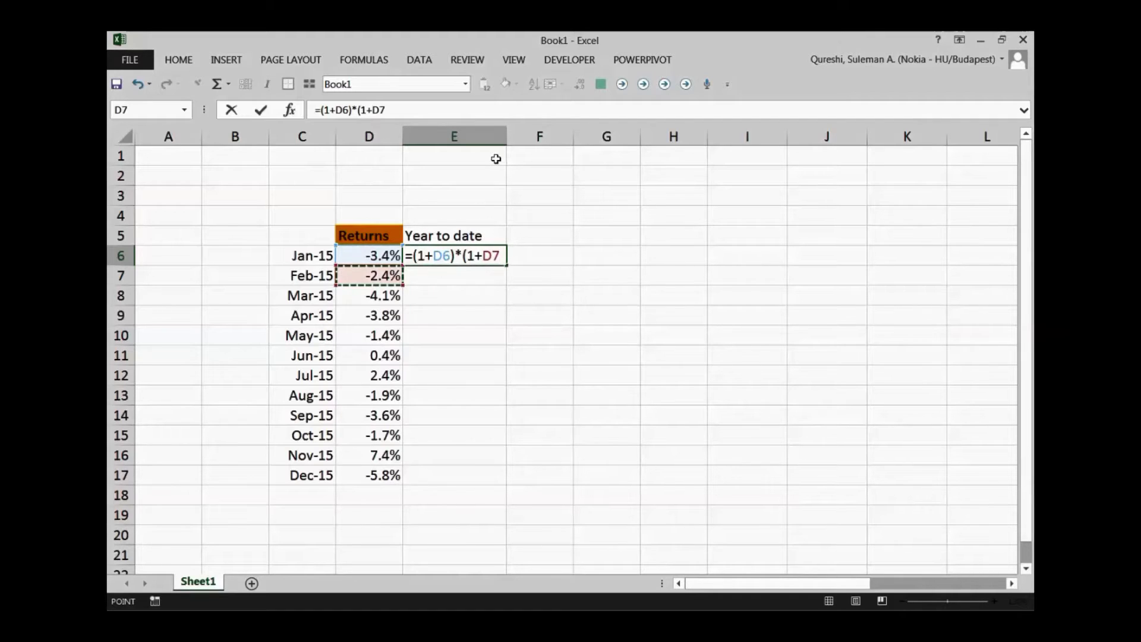
type(")......")
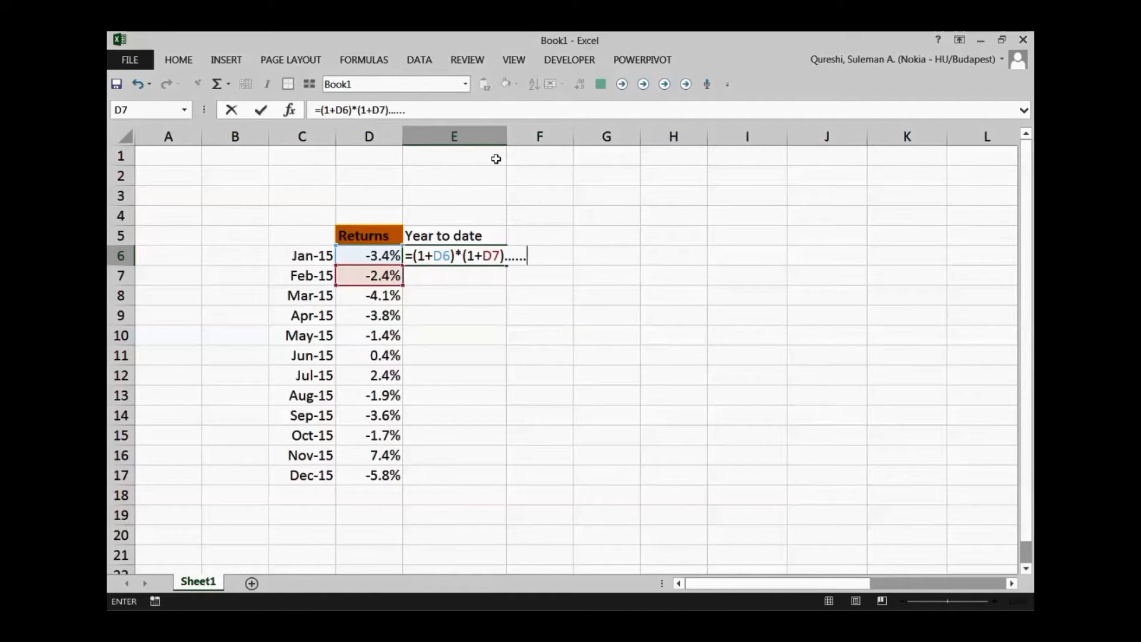
type("-1")
key("Escape")
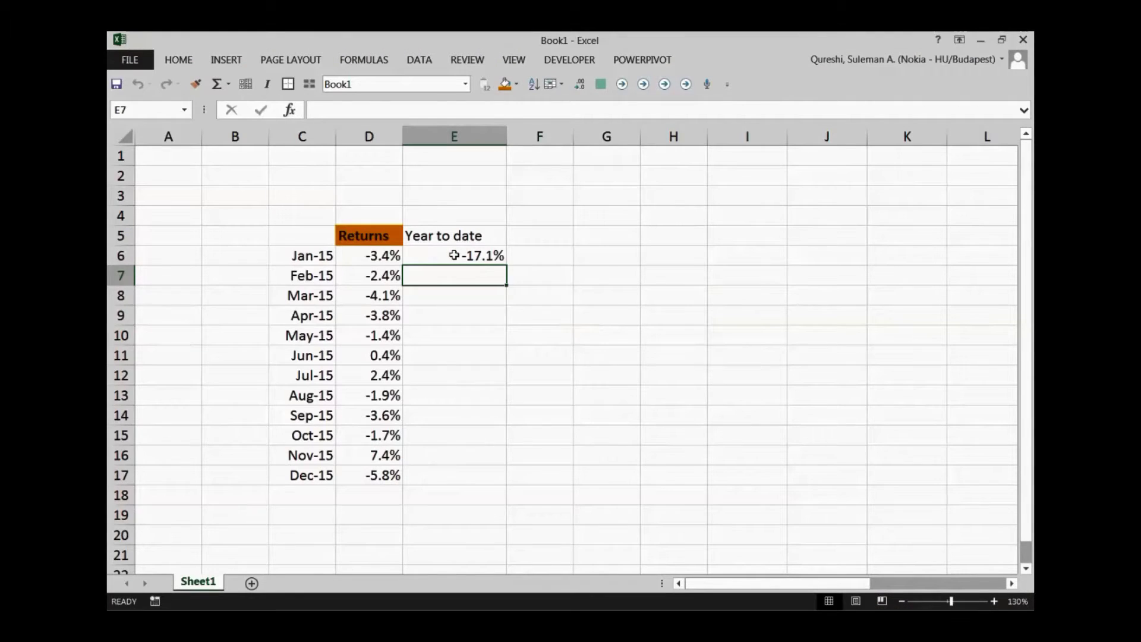
left_click(454, 255)
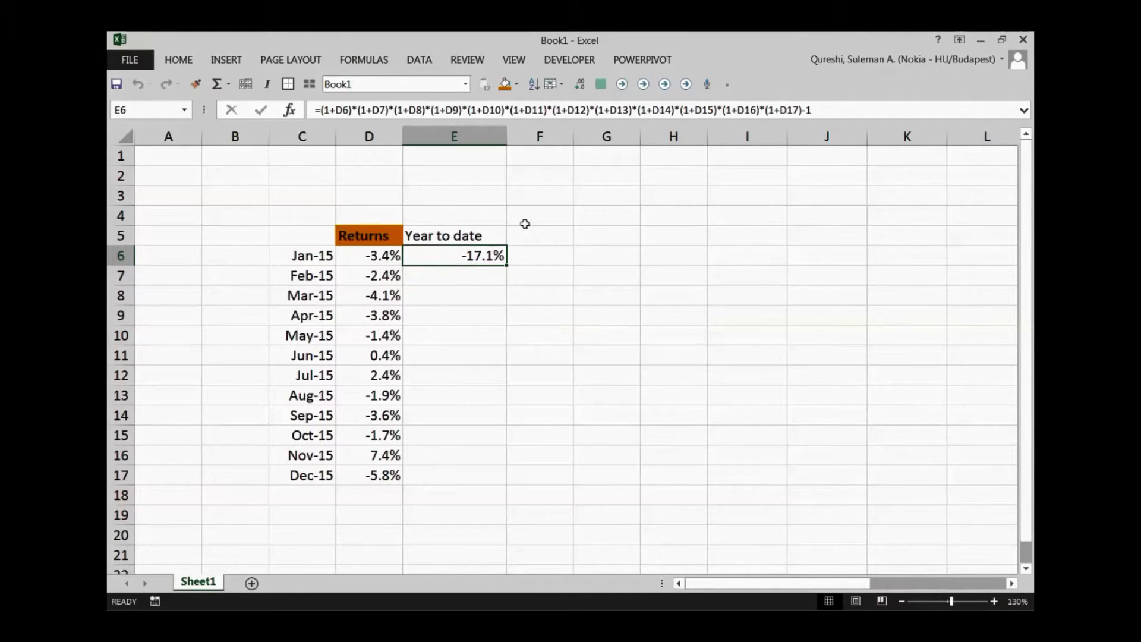
double_click(454, 254)
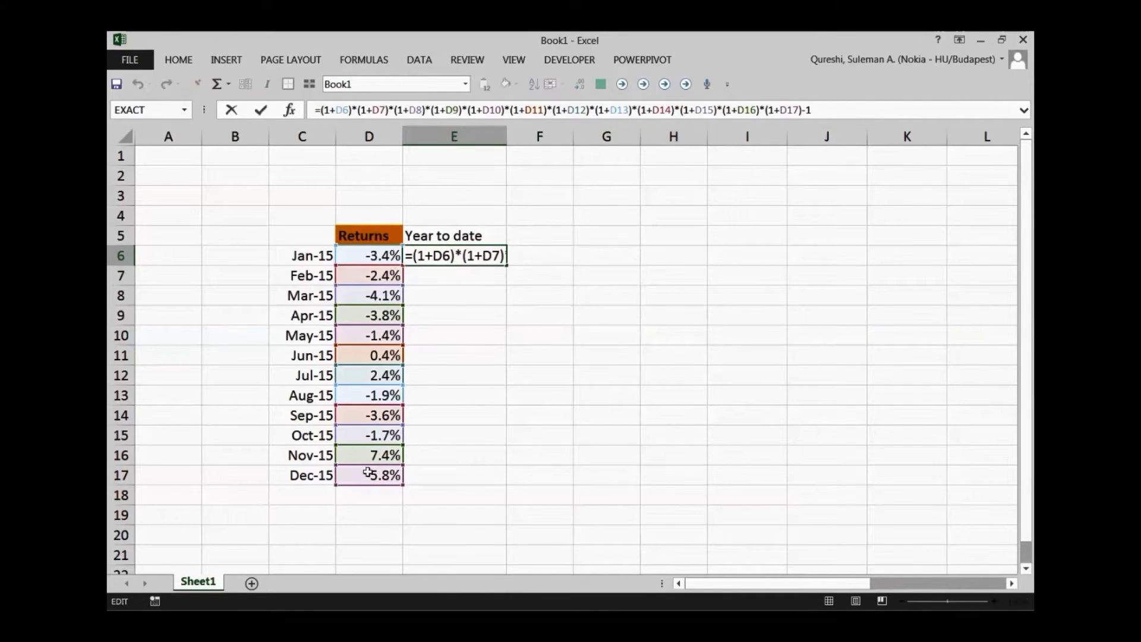
left_click(820, 110)
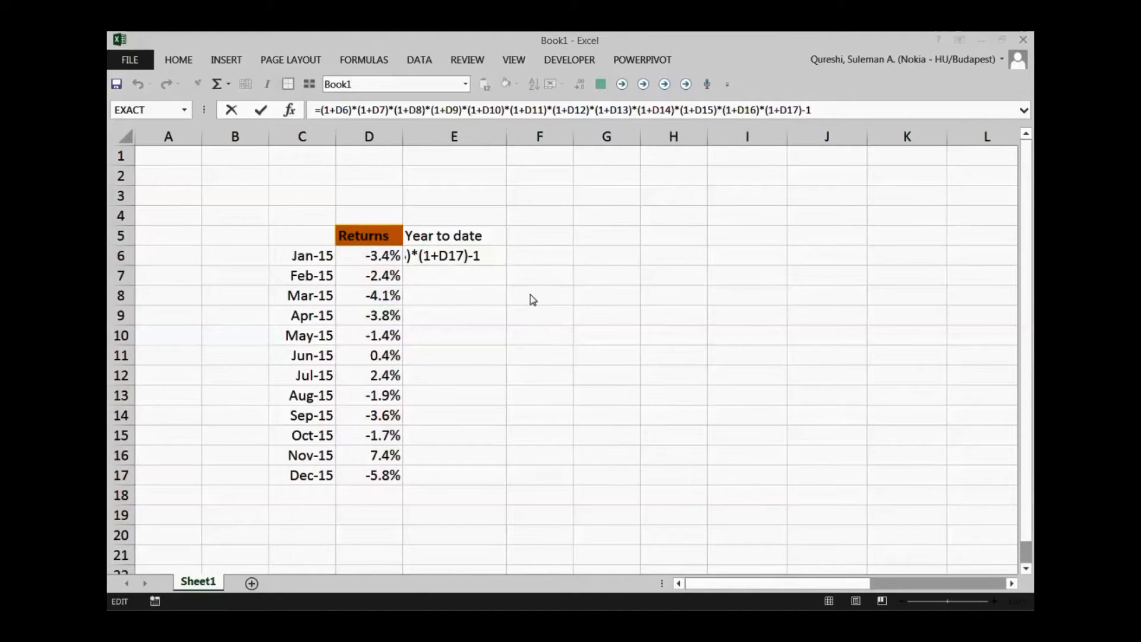
key("alt+Tab")
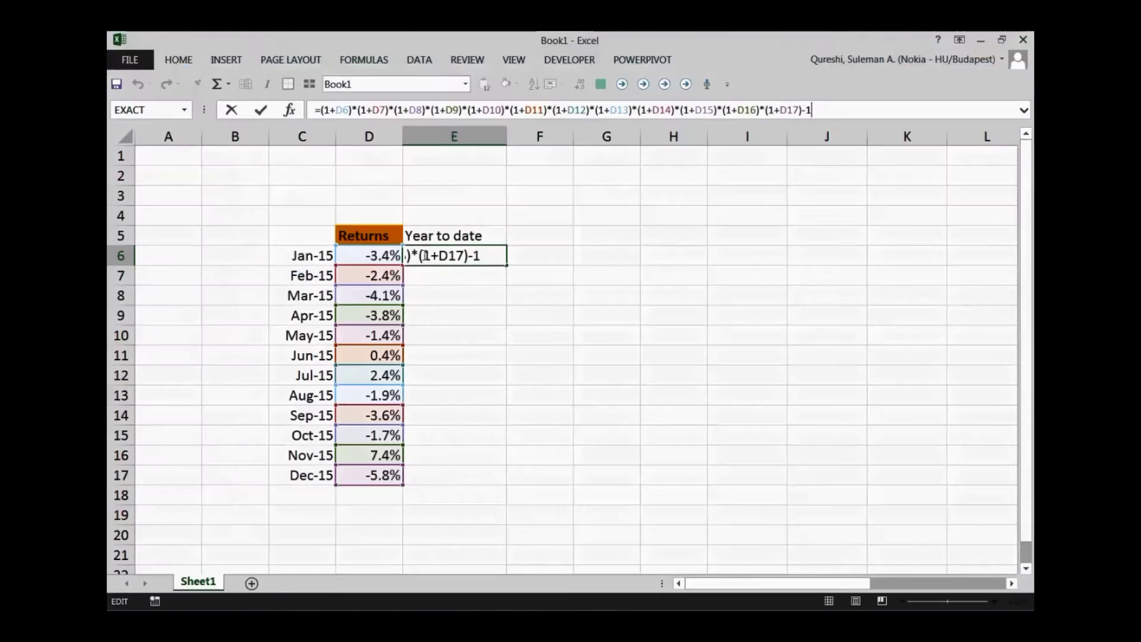
left_click(425, 286)
left_click(448, 251)
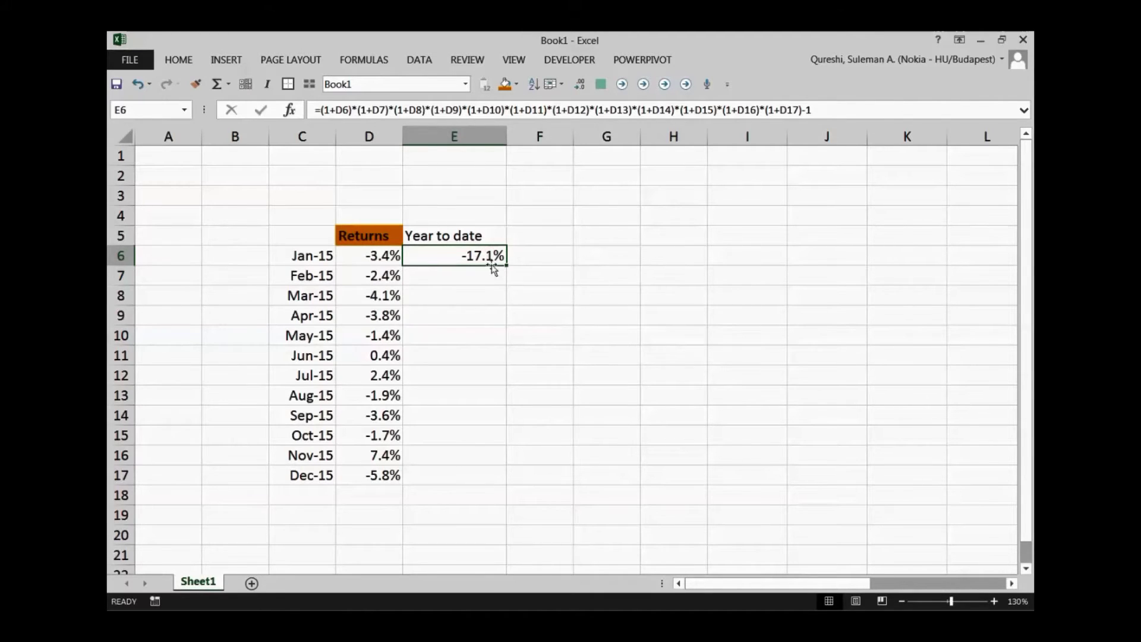
key("BackSpace")
key("Return")
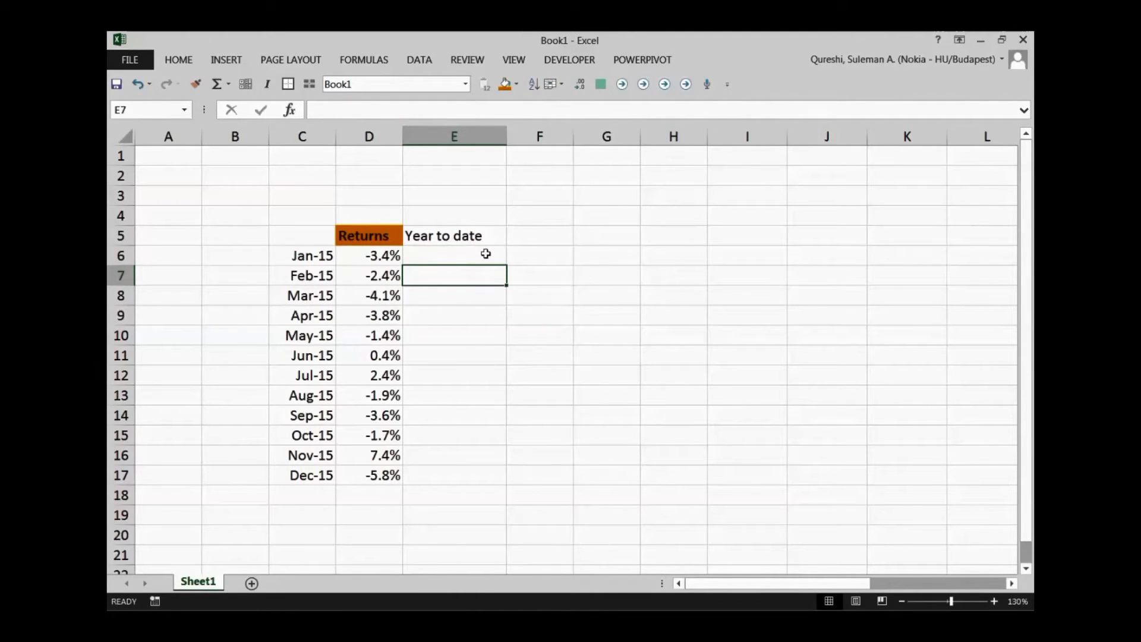
left_click(484, 253)
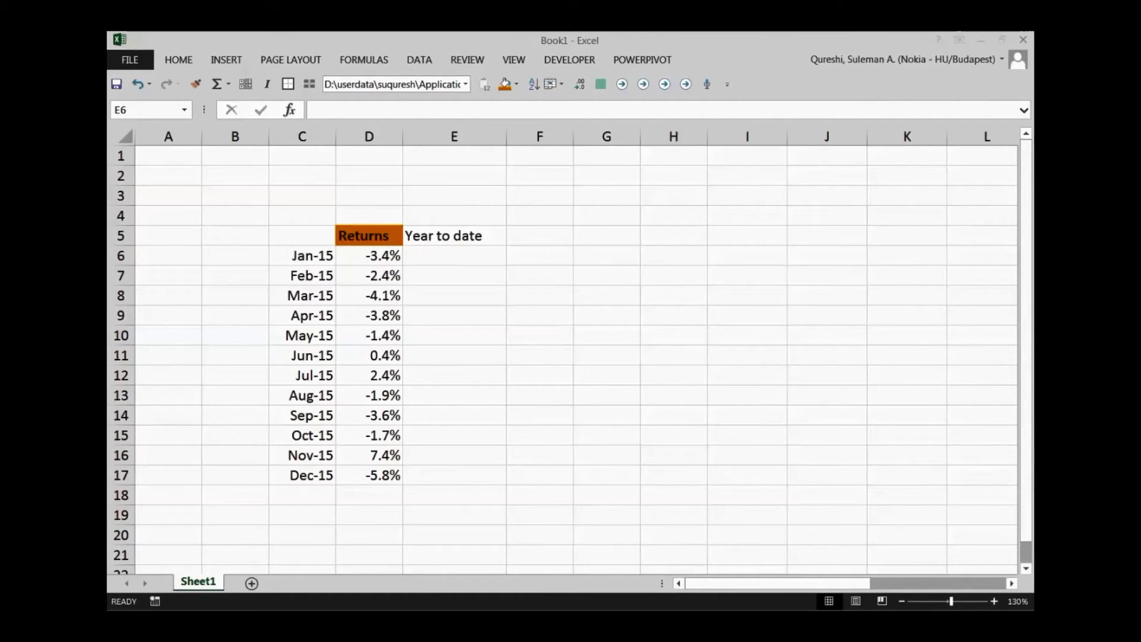
left_click(481, 250)
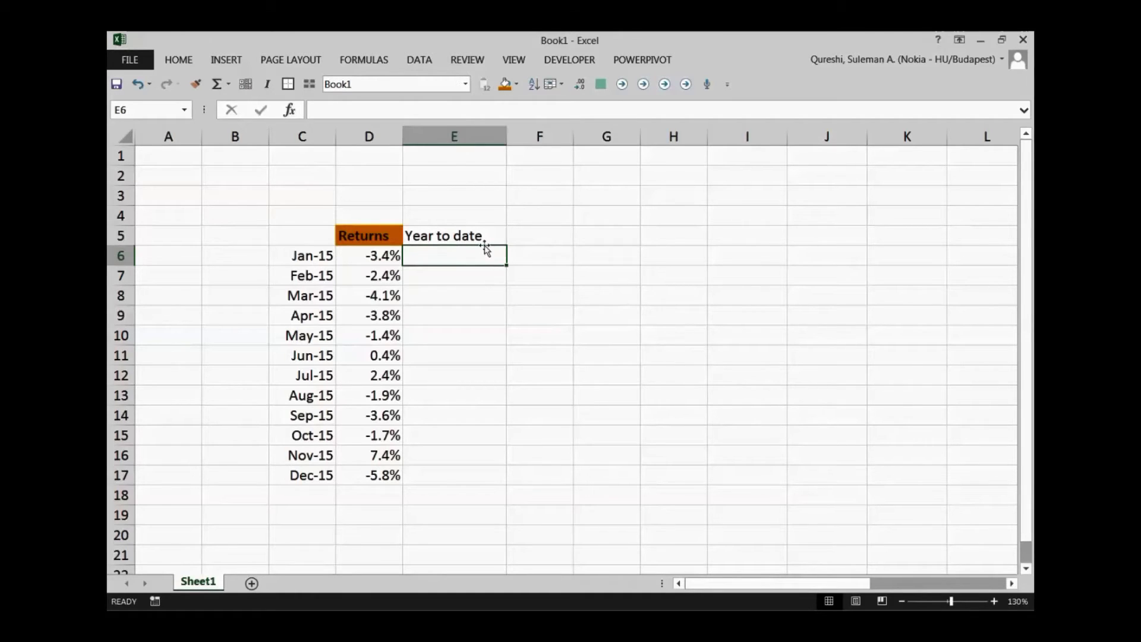
Set E6 to =D6 so January's year-to-date return shows -3.4%
type("=")
key("Left")
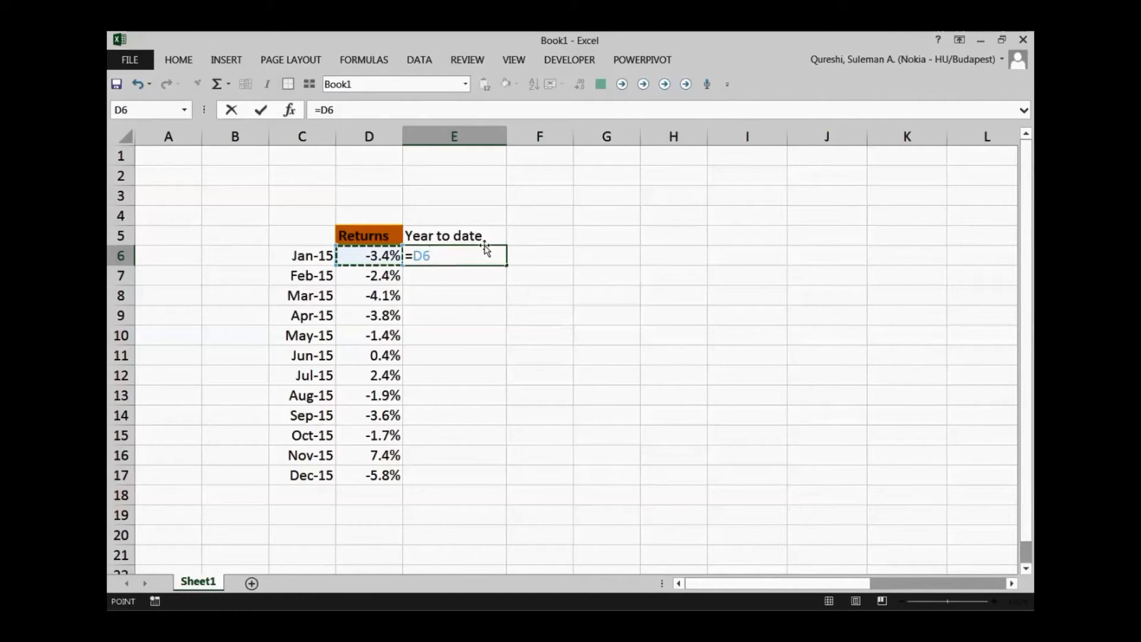
key("Return")
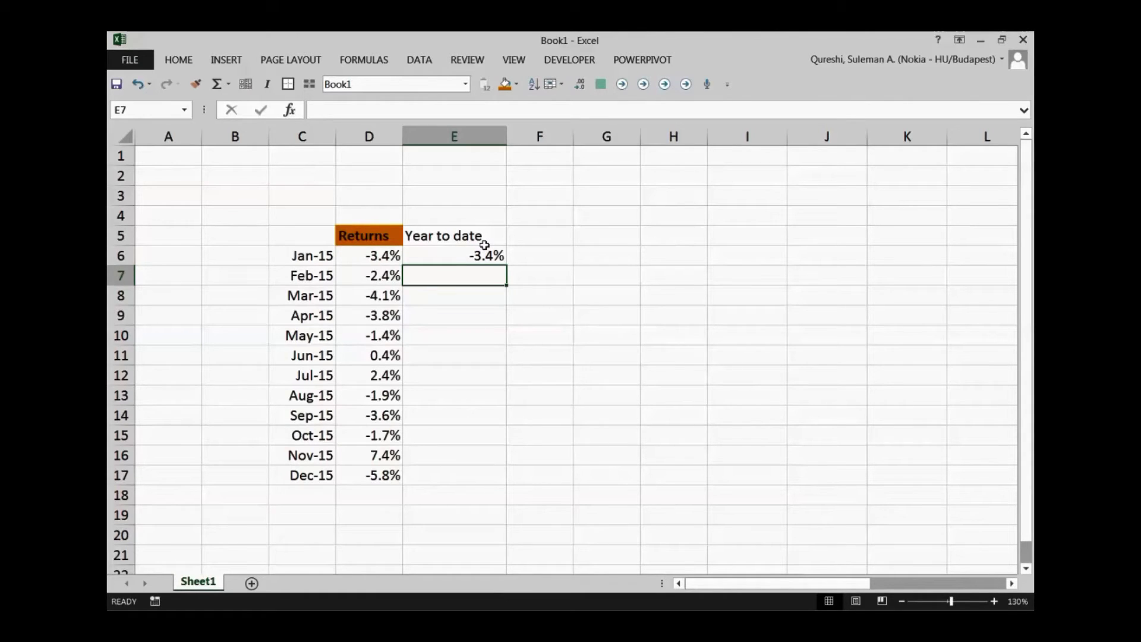
Enter =(D7+1)*(E6+1)-1 in E7 for February's compounded return of -5.7%
type("=")
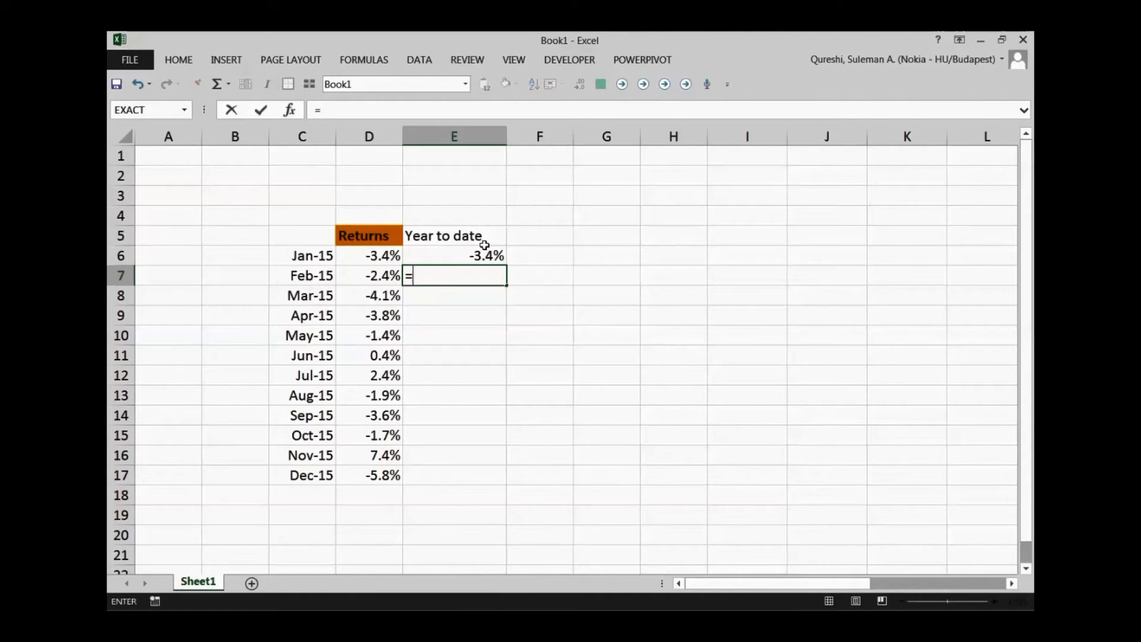
type("(")
key("Left")
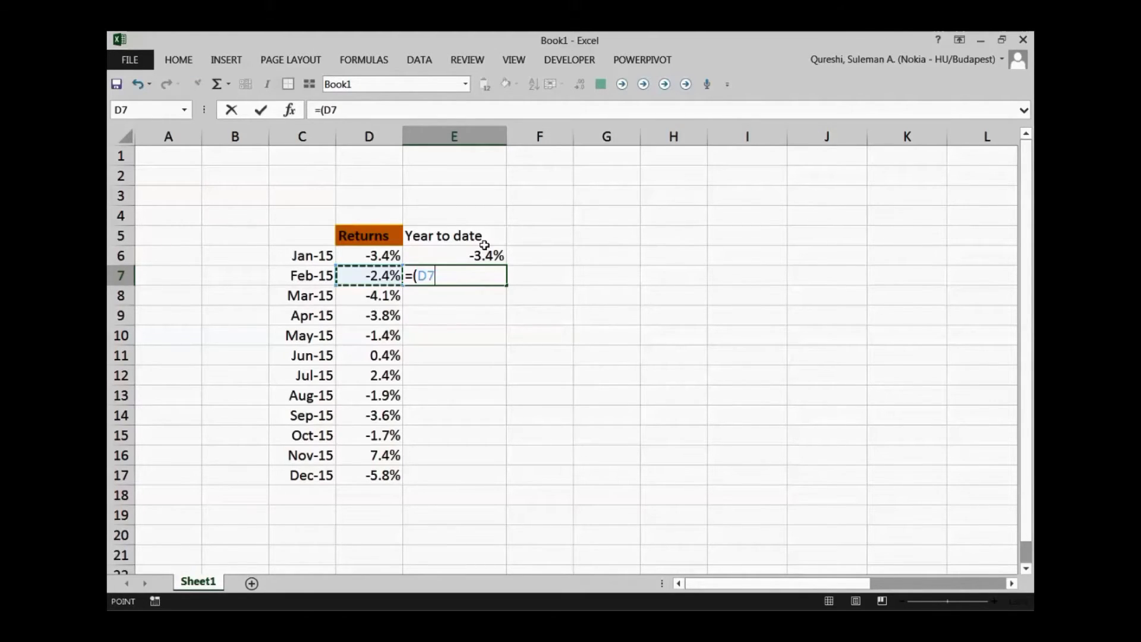
type("+1")
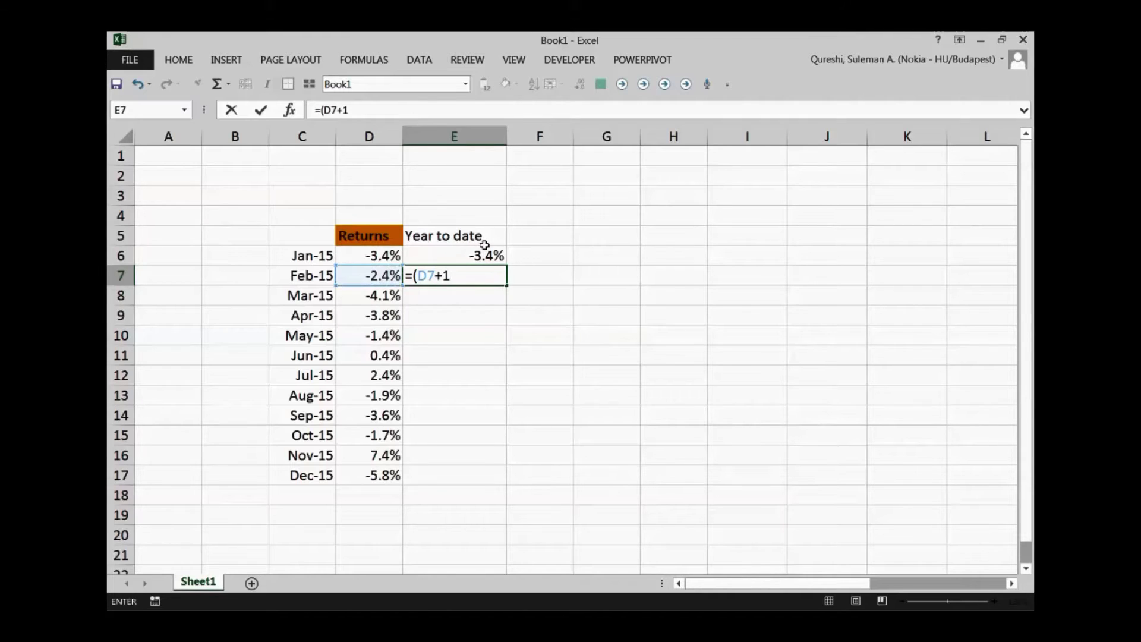
type(")*(")
left_click(485, 251)
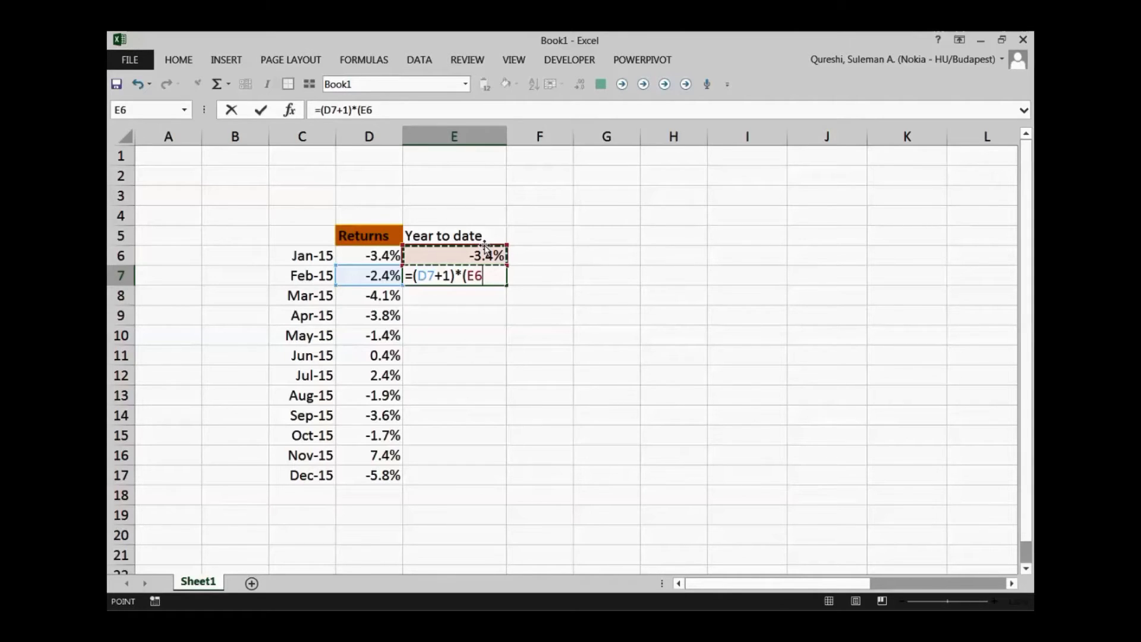
type("+1")
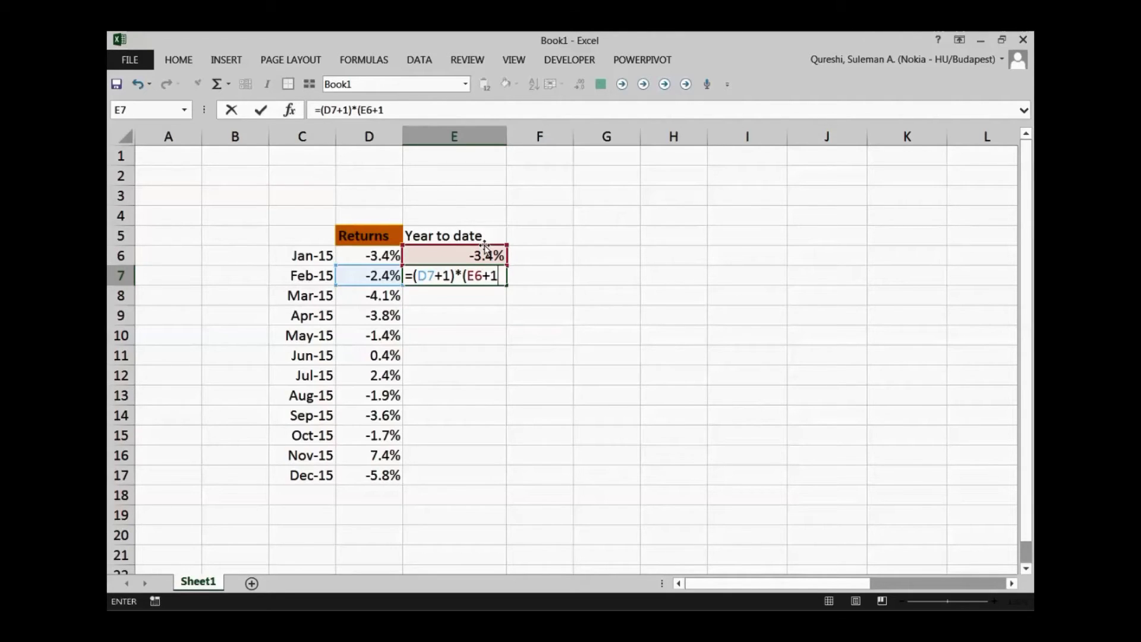
type(")-1")
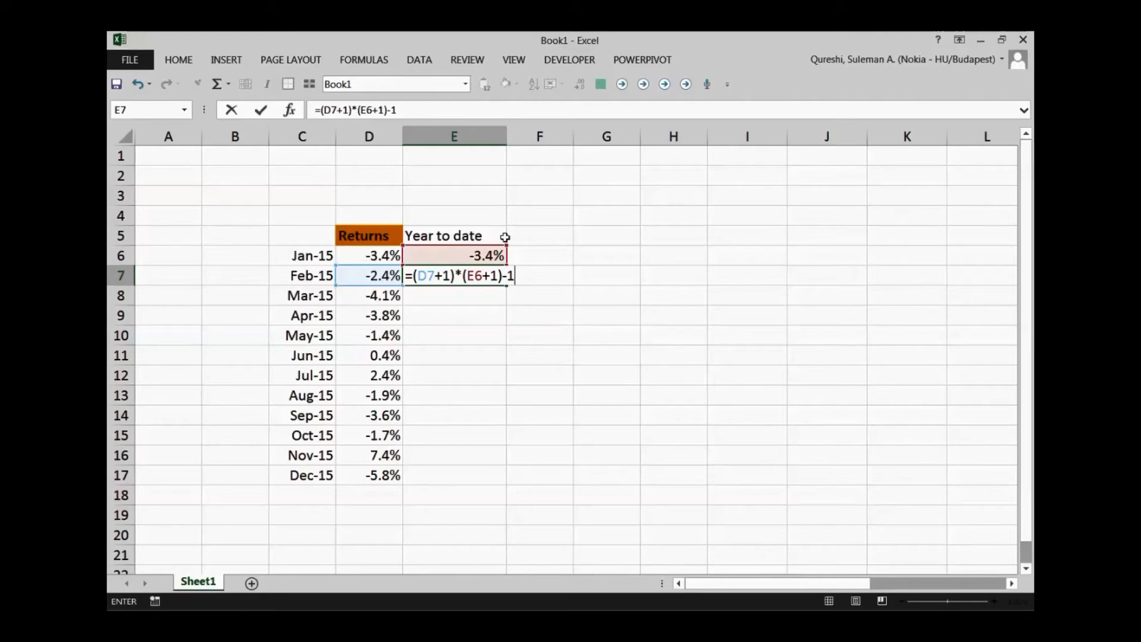
key("Return")
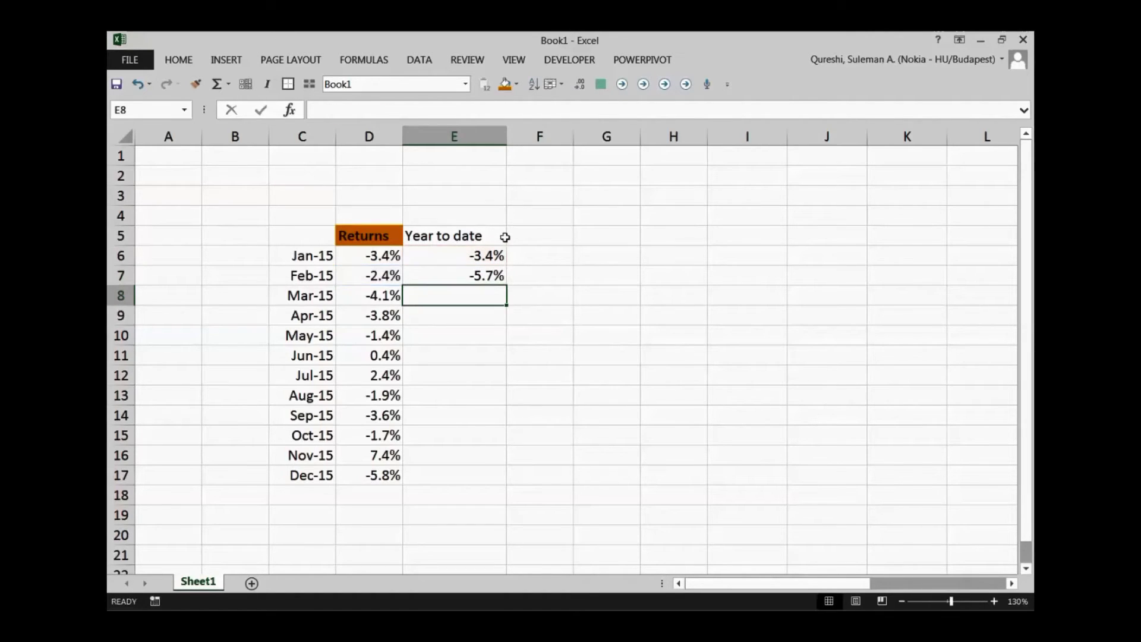
left_click(501, 278)
Fill the E7 year-to-date formula down to E17, ending at -17.1% for Dec-15
left_click_drag(505, 285, 496, 480)
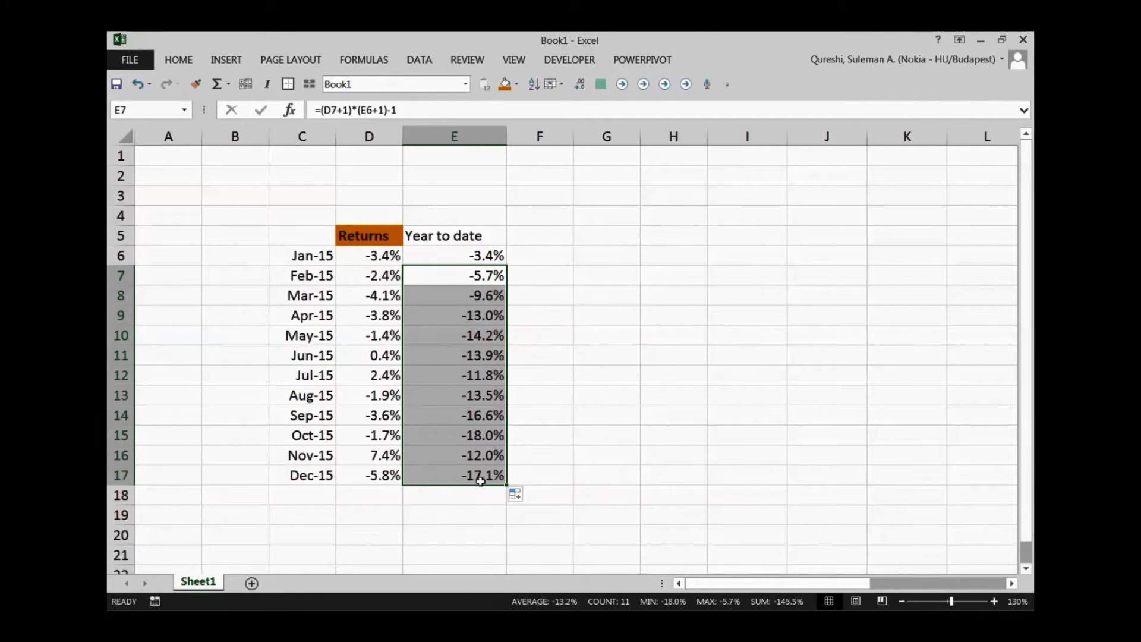
left_click(452, 475)
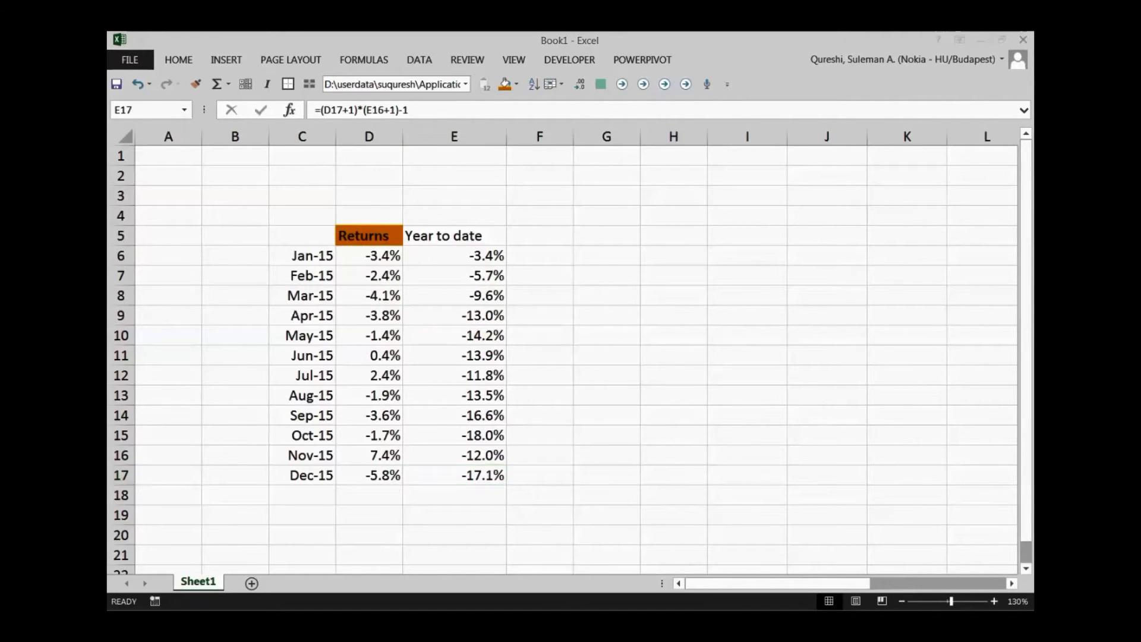
left_click(535, 255)
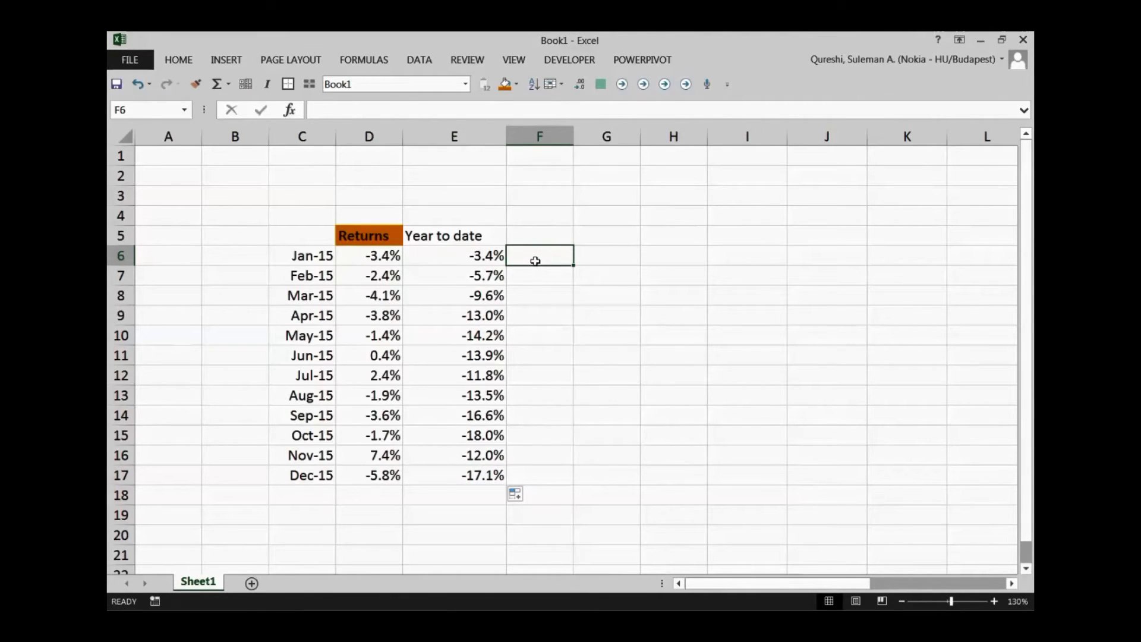
type("=")
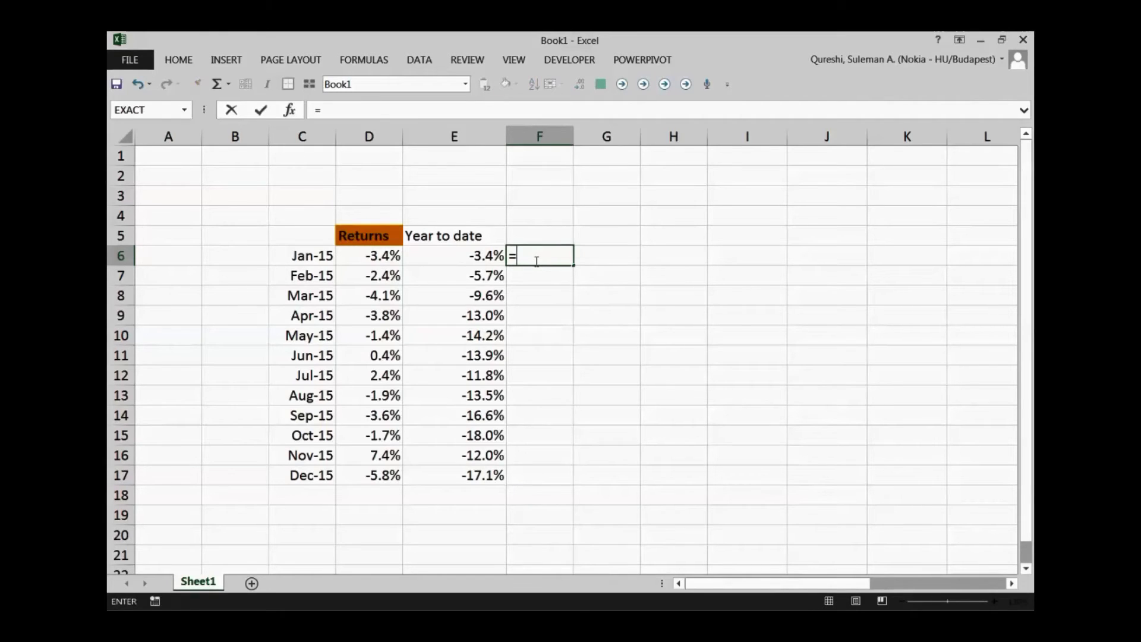
type("Pro")
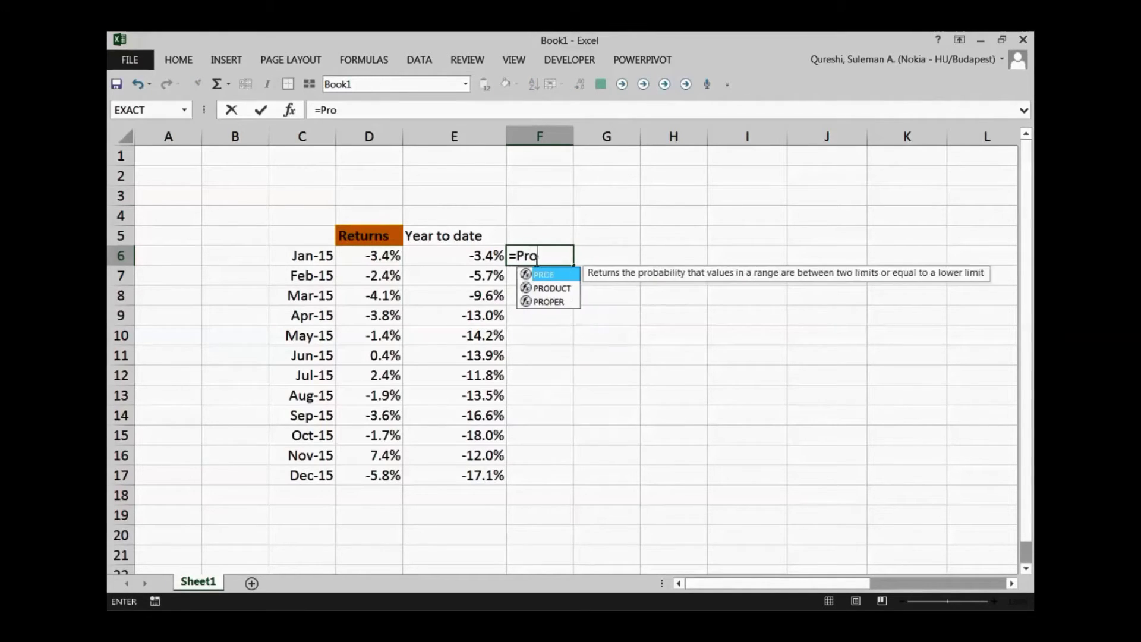
type("duct")
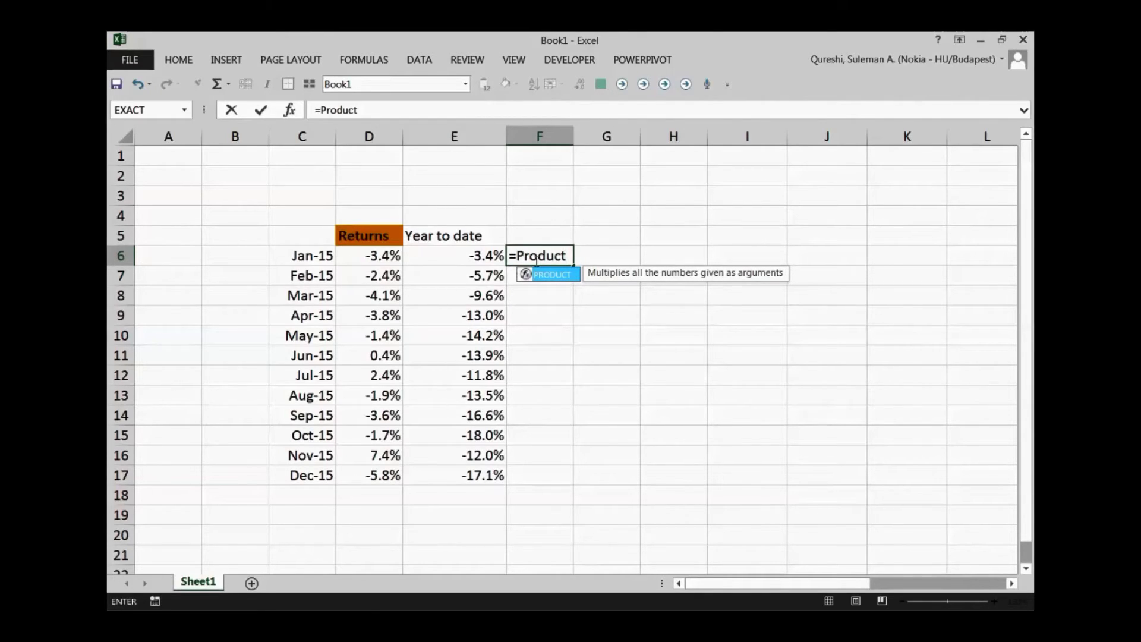
type("(")
key("Left")
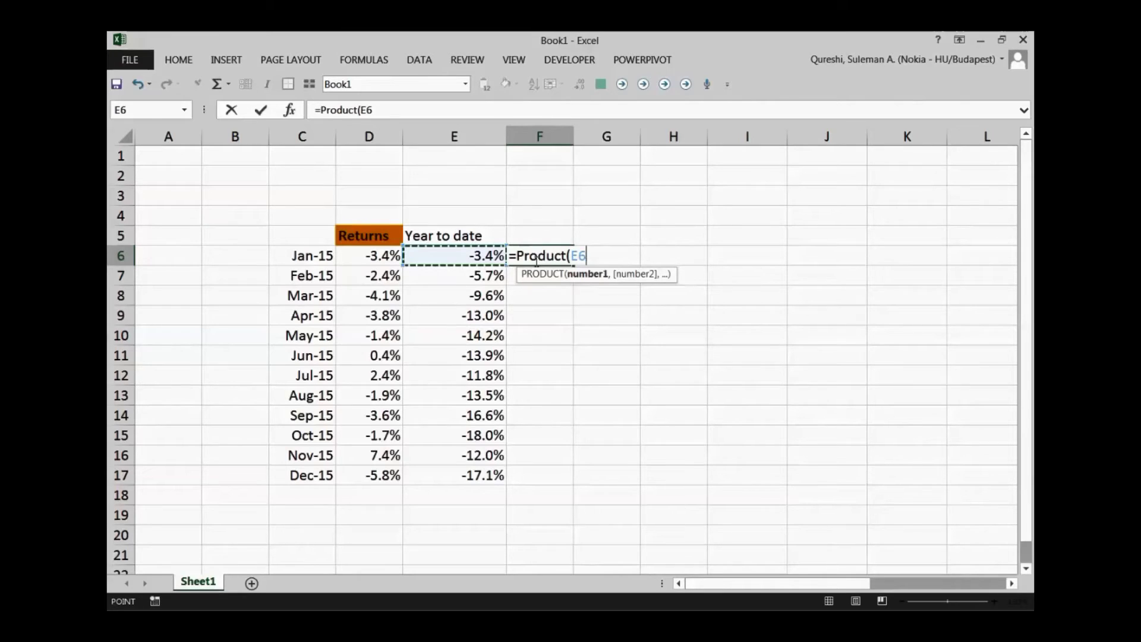
key("Left")
key("ctrl+shift+Down")
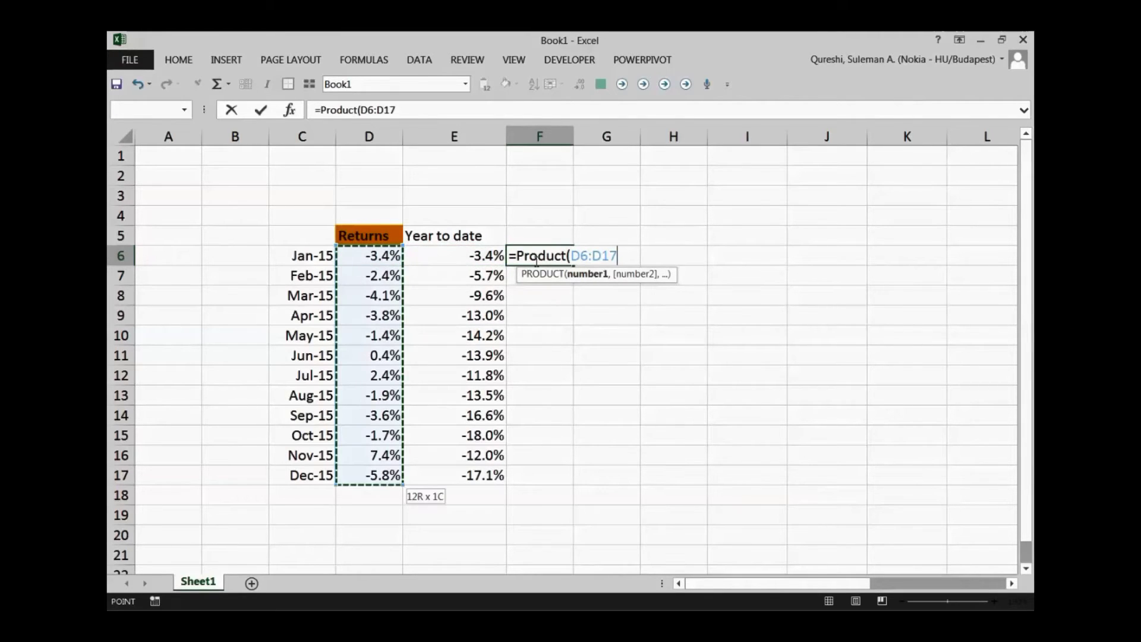
type("+1")
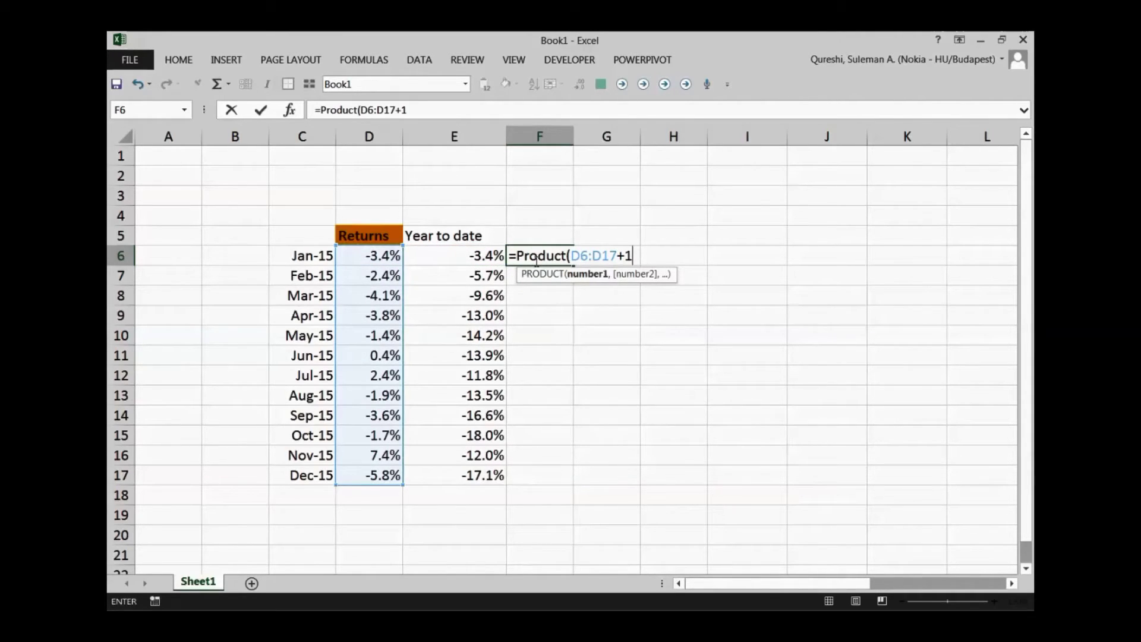
type(")")
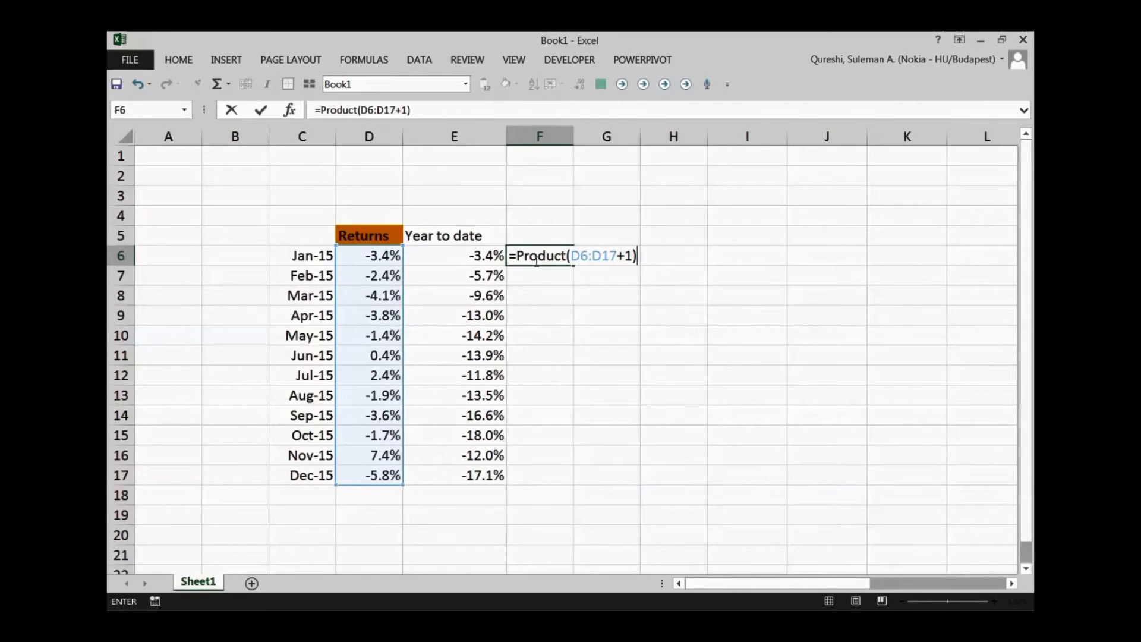
type("-")
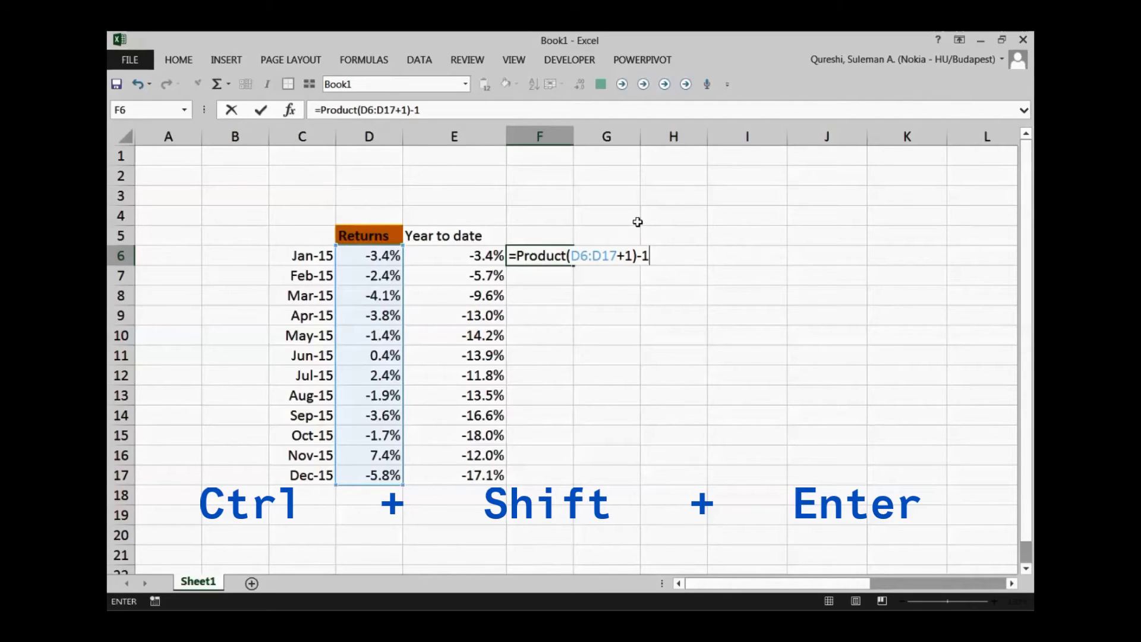
type("1")
key("ctrl+shift+Return")
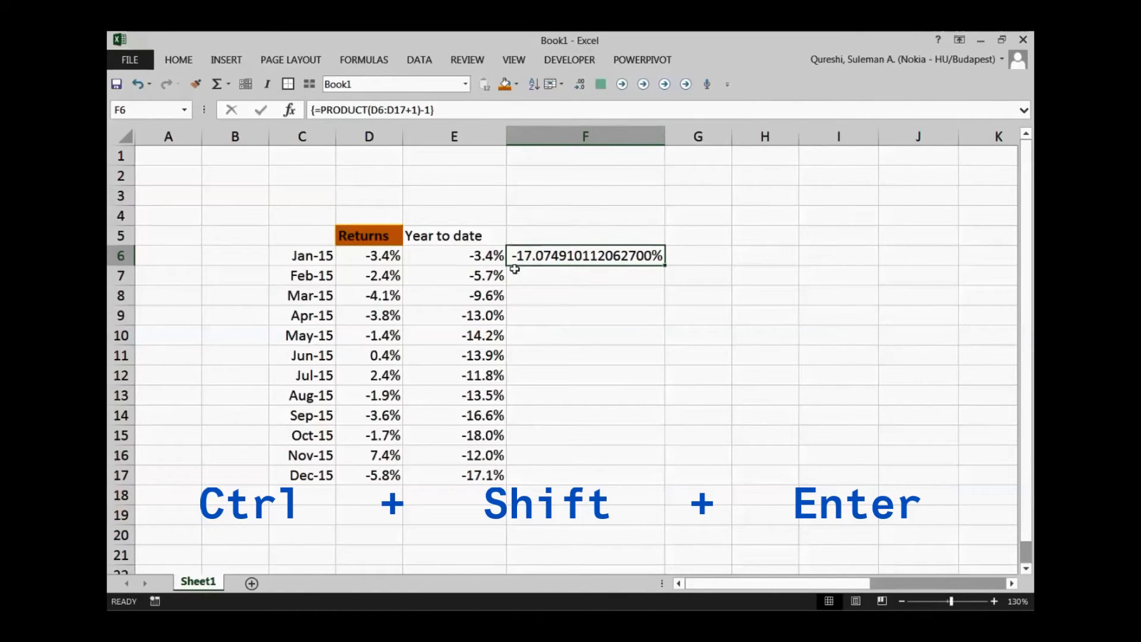
left_click(441, 113)
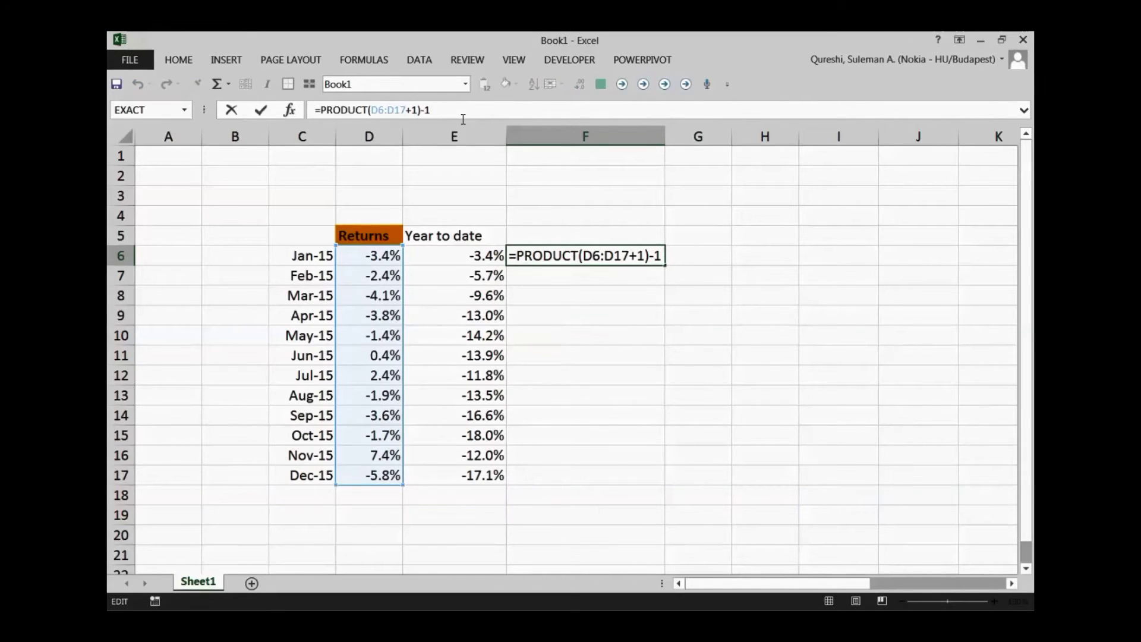
key("ctrl+shift+Return")
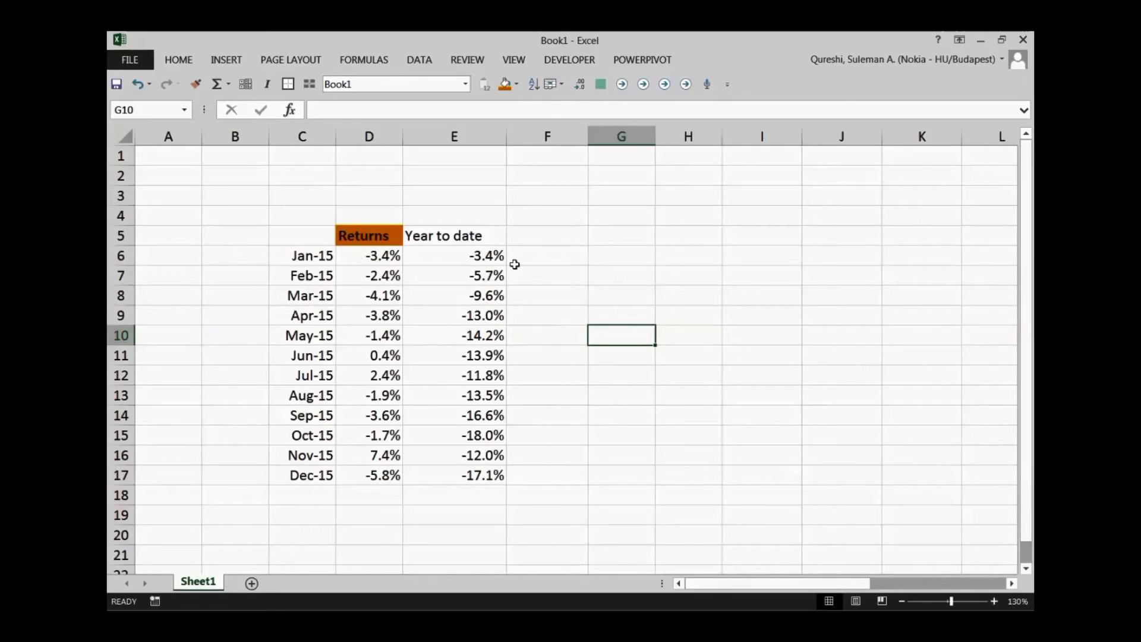
Enter =ABS(D6) in F6 and fill it down to F17
left_click(512, 262)
type("=abs(")
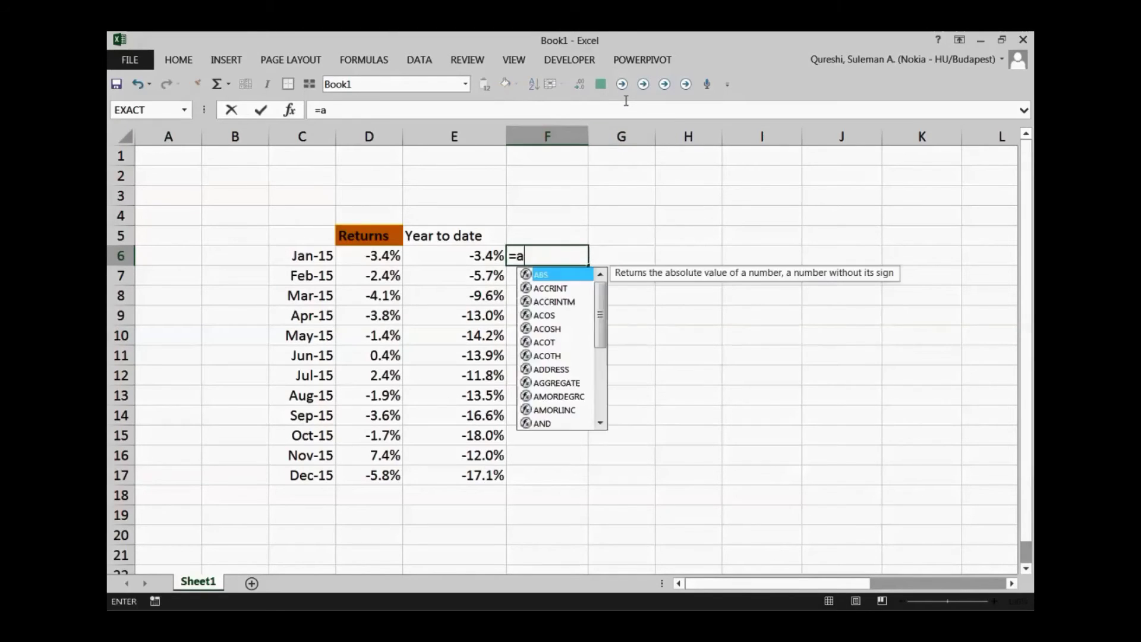
key("Left")
key("Left")
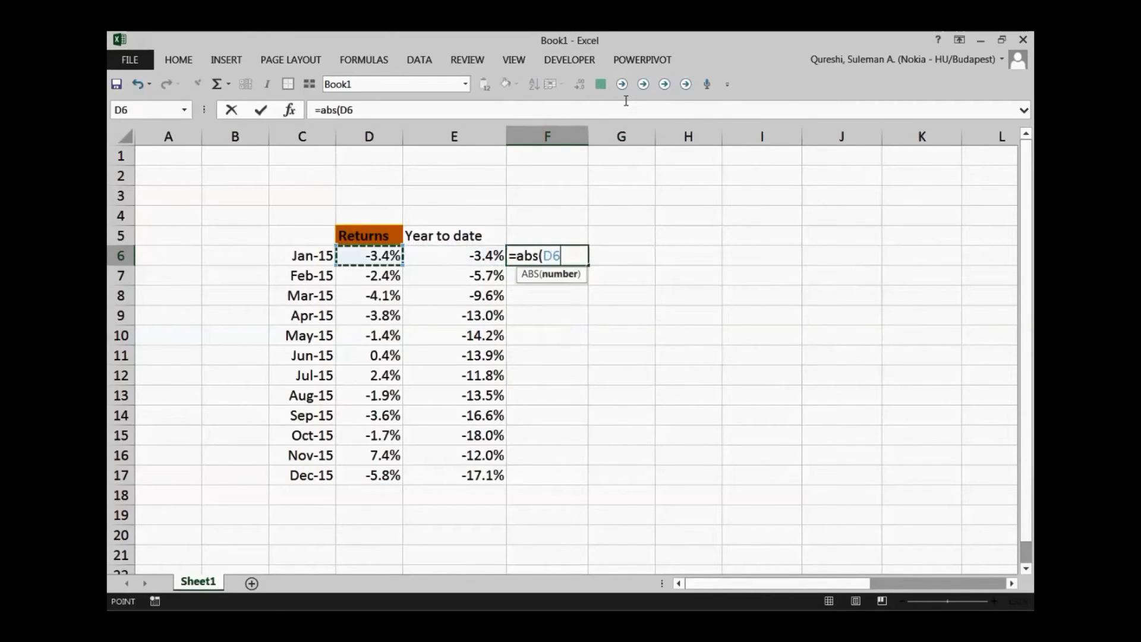
key("Return")
key("Up")
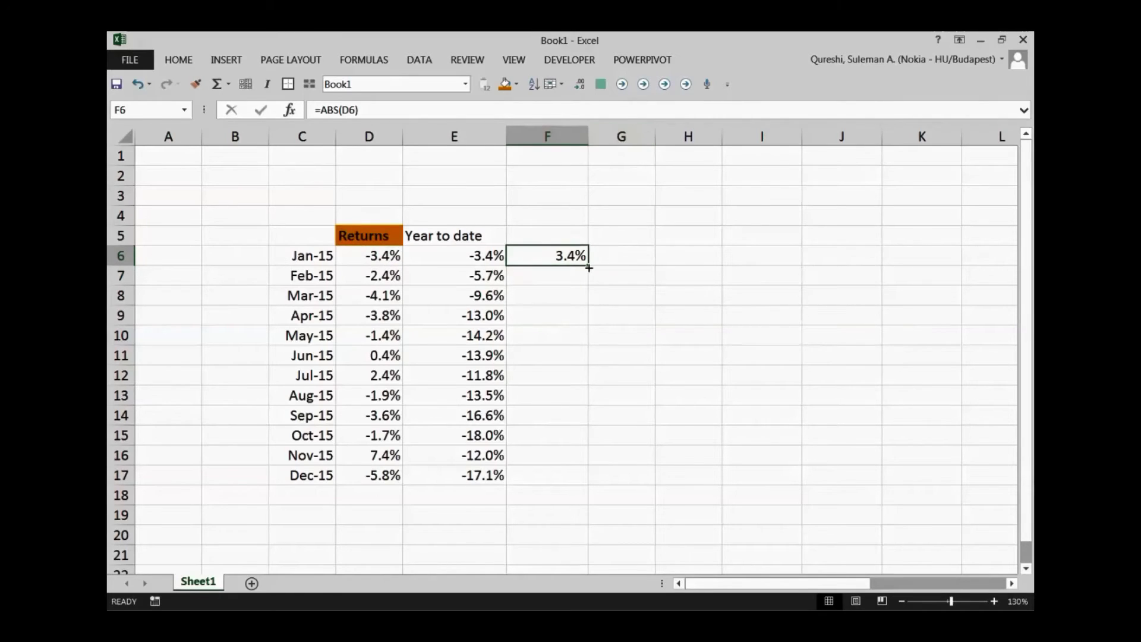
left_click_drag(588, 265, 570, 482)
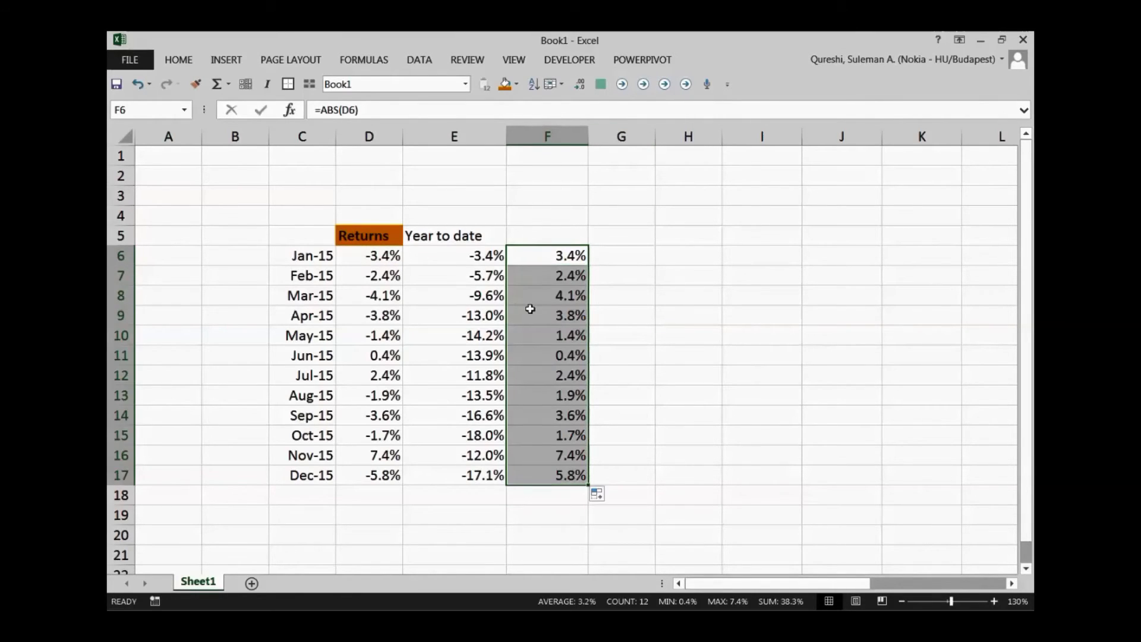
Average the absolute returns with =AVERAGE(F6:F17) in G6, giving 3.2%
left_click(624, 256)
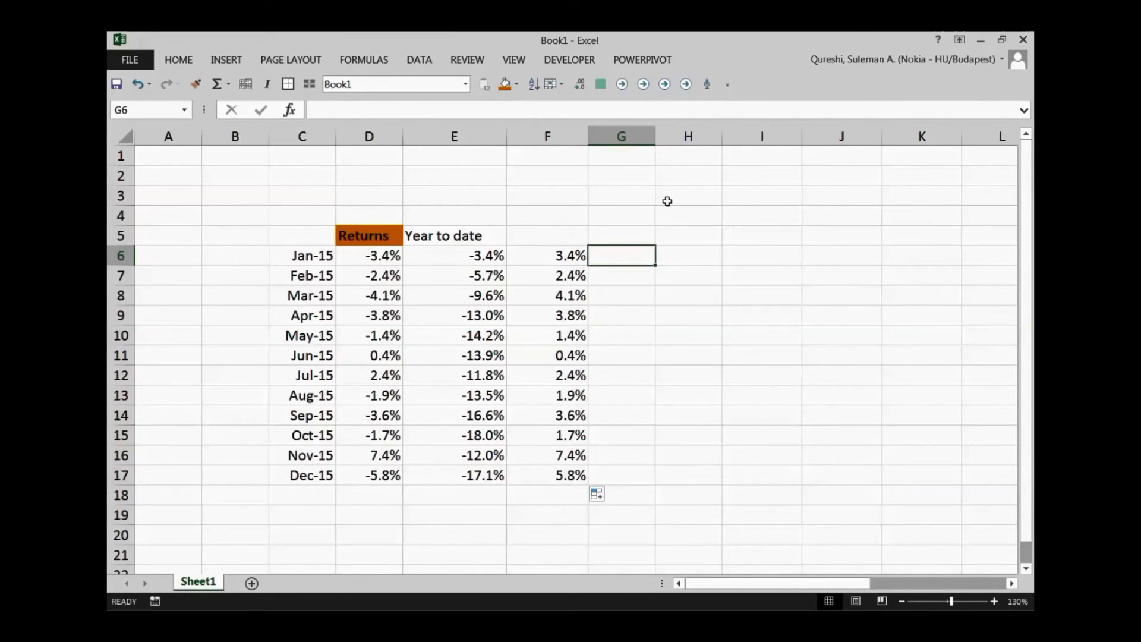
type("=average")
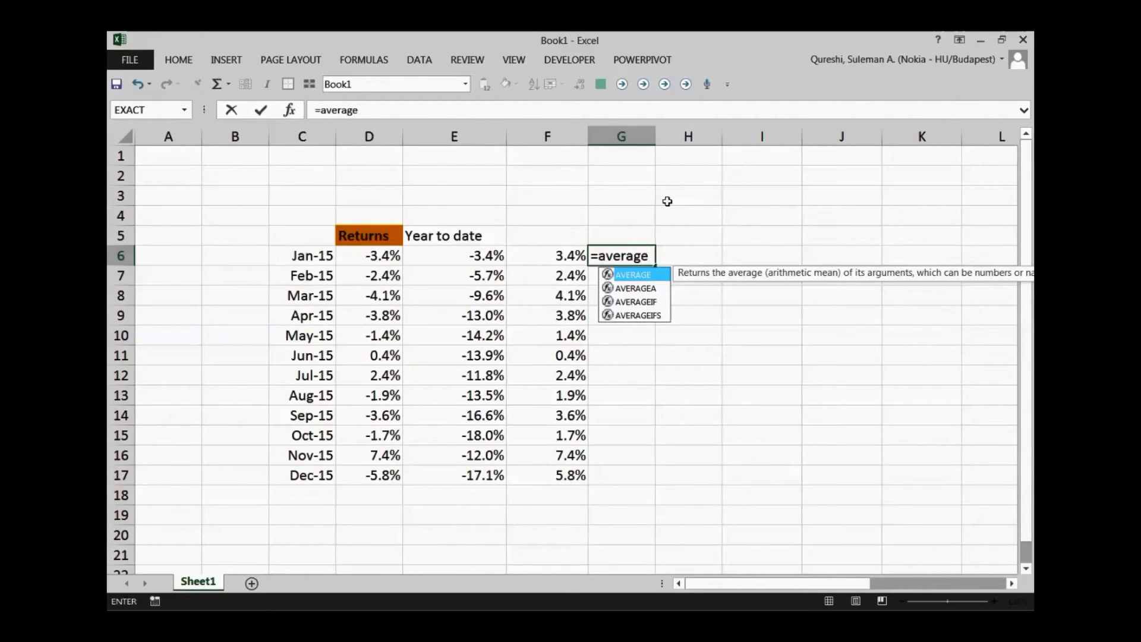
type("(")
key("Left")
key("ctrl+shift+Down")
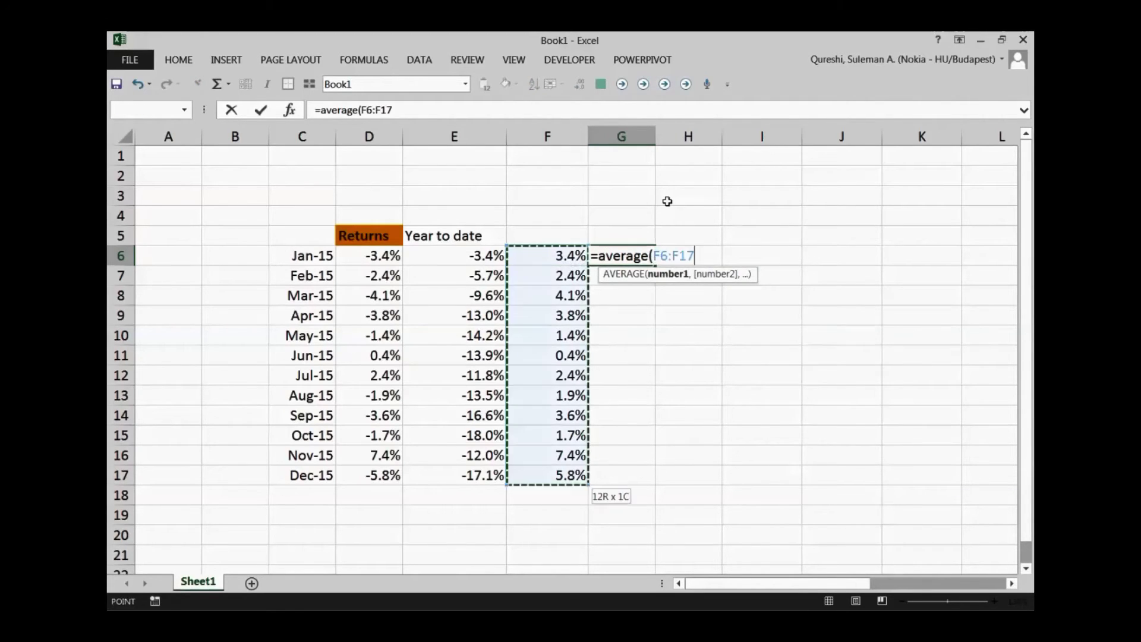
key("Return")
key("Up")
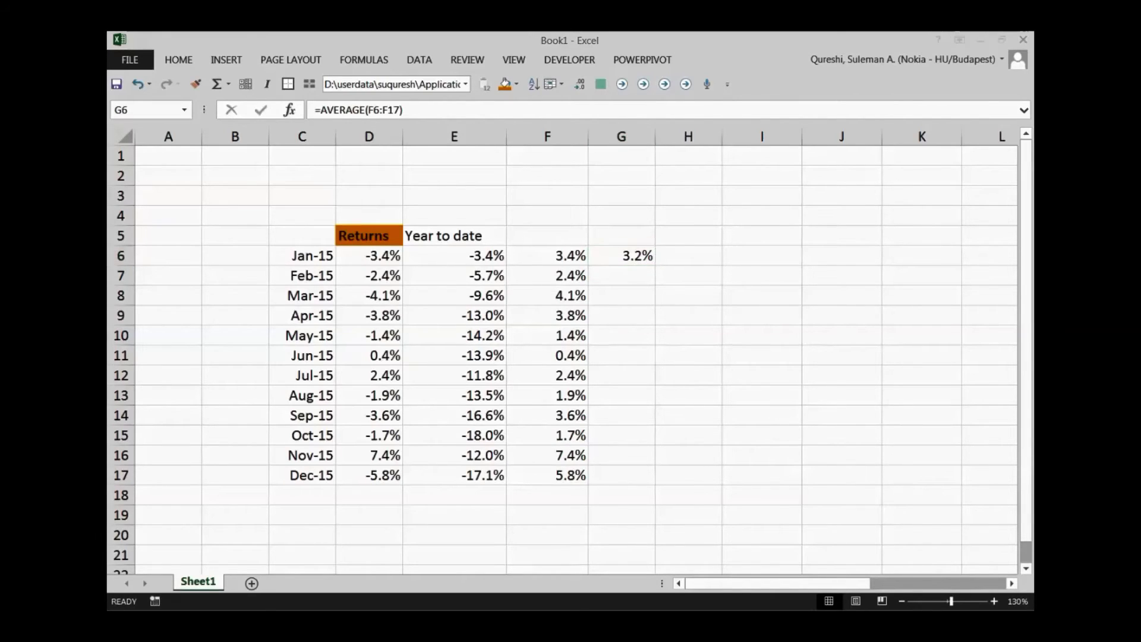
left_click(654, 269)
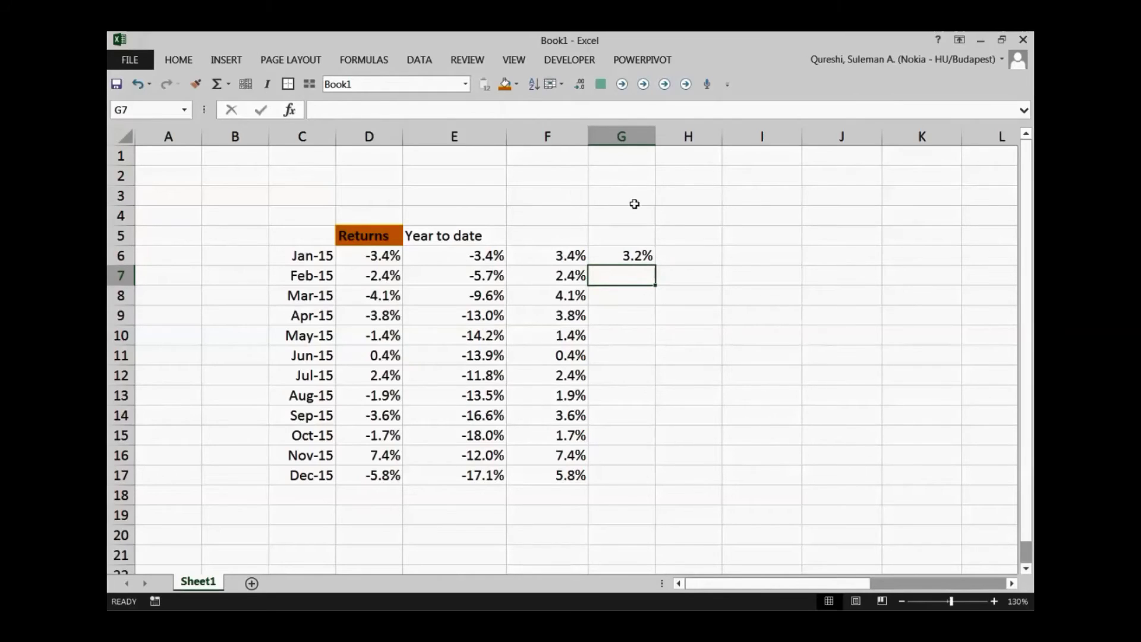
Enter {=AVERAGE(ABS(D6:D17))} in G7 as an array formula, returning 3.2%
type("=")
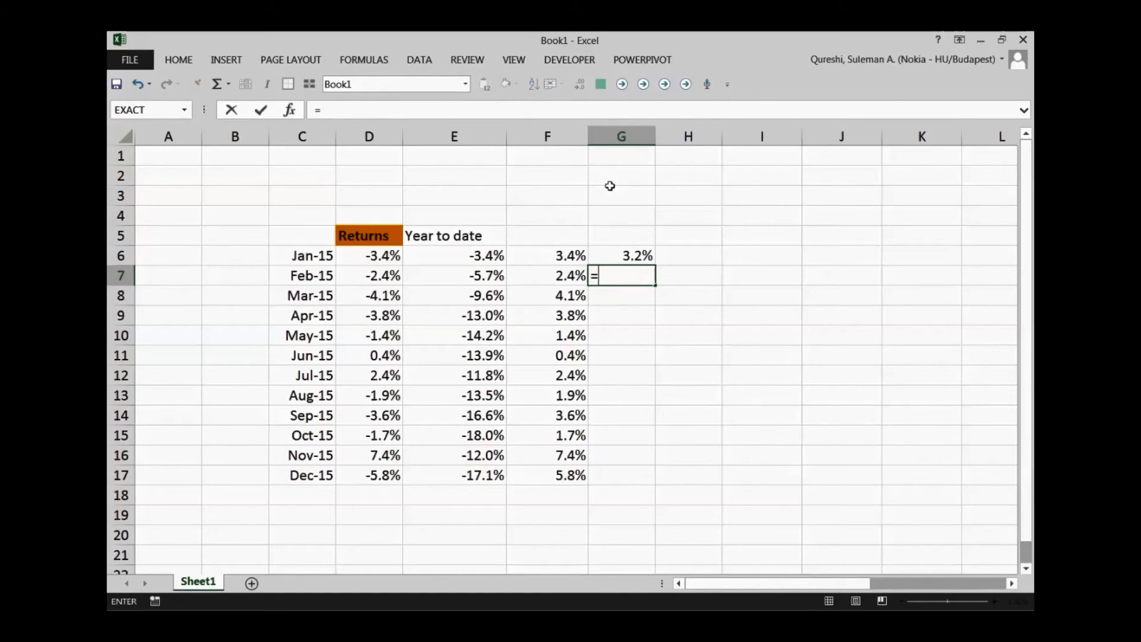
type("ave")
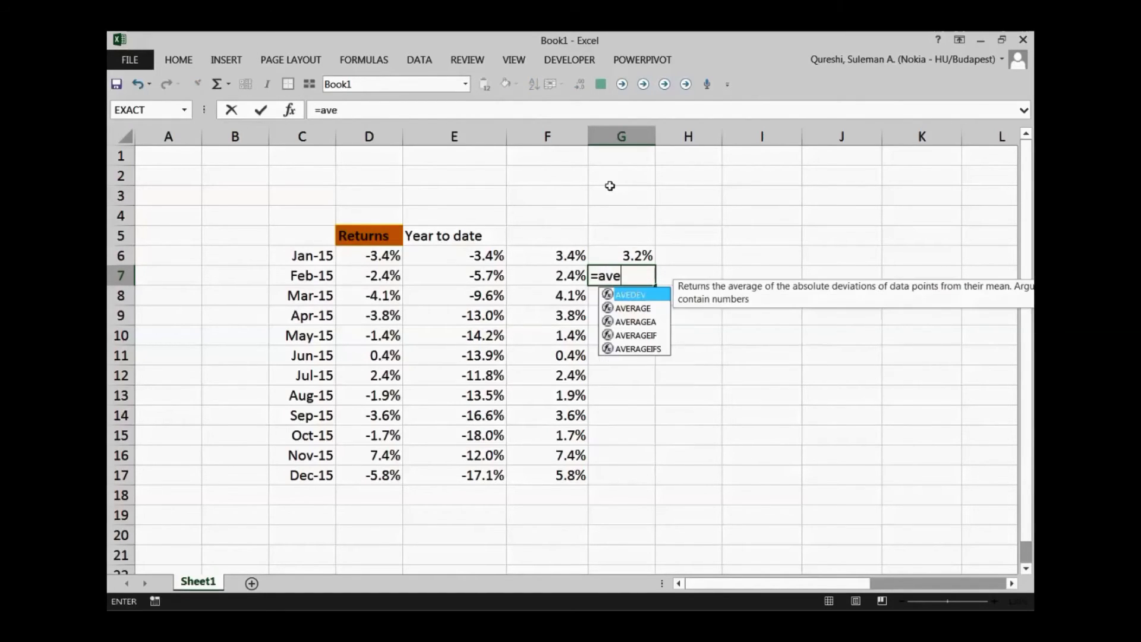
type("rage")
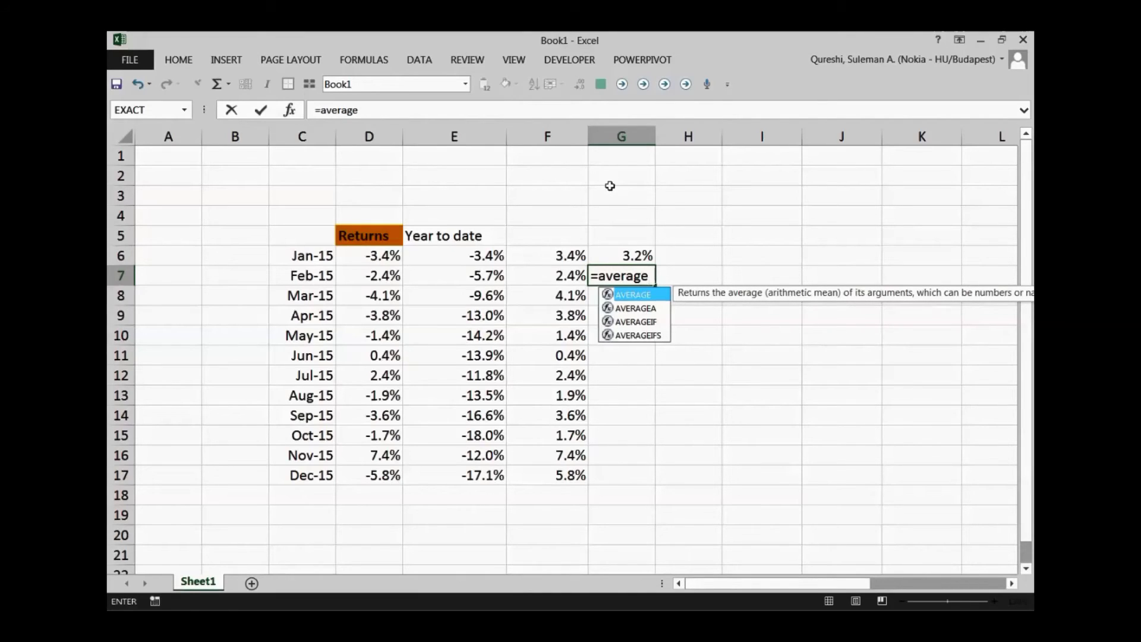
type("(")
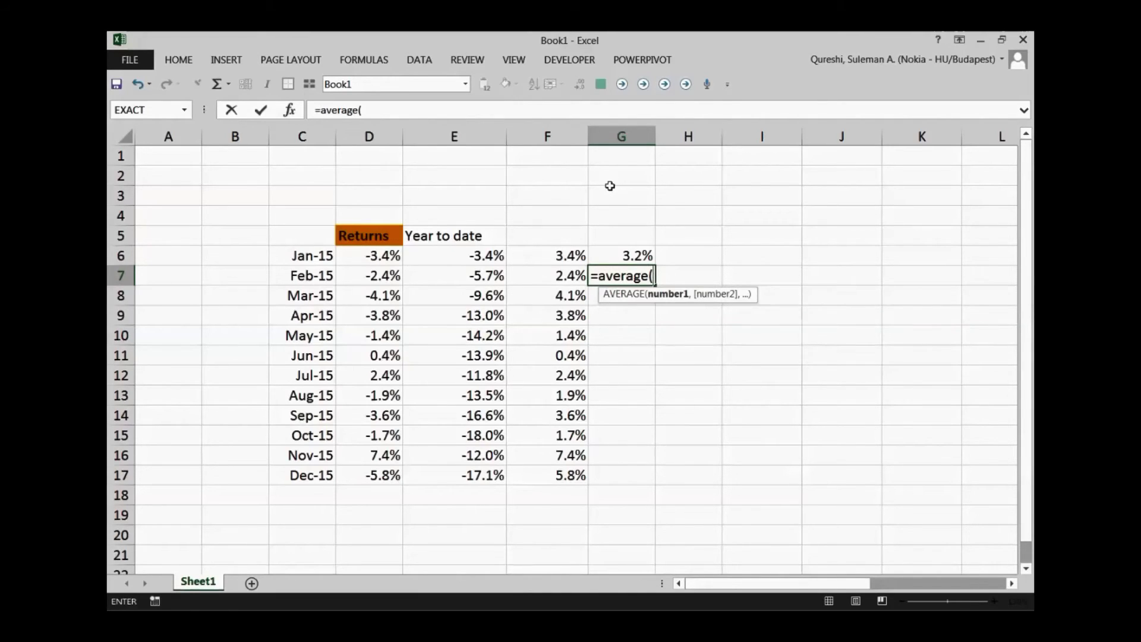
type("abs")
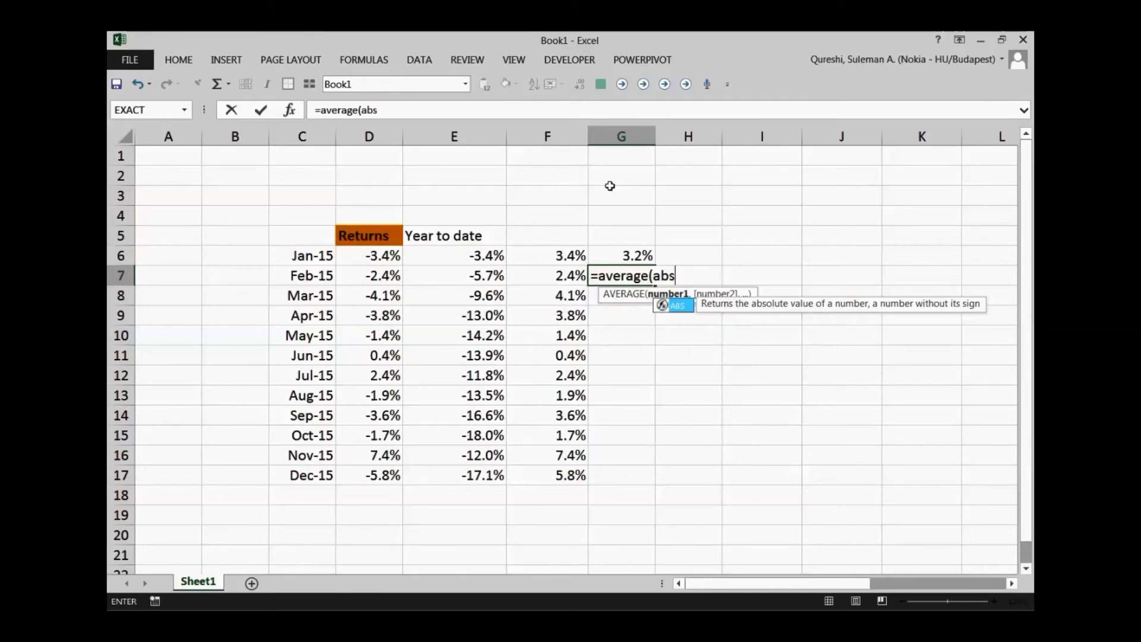
type("(")
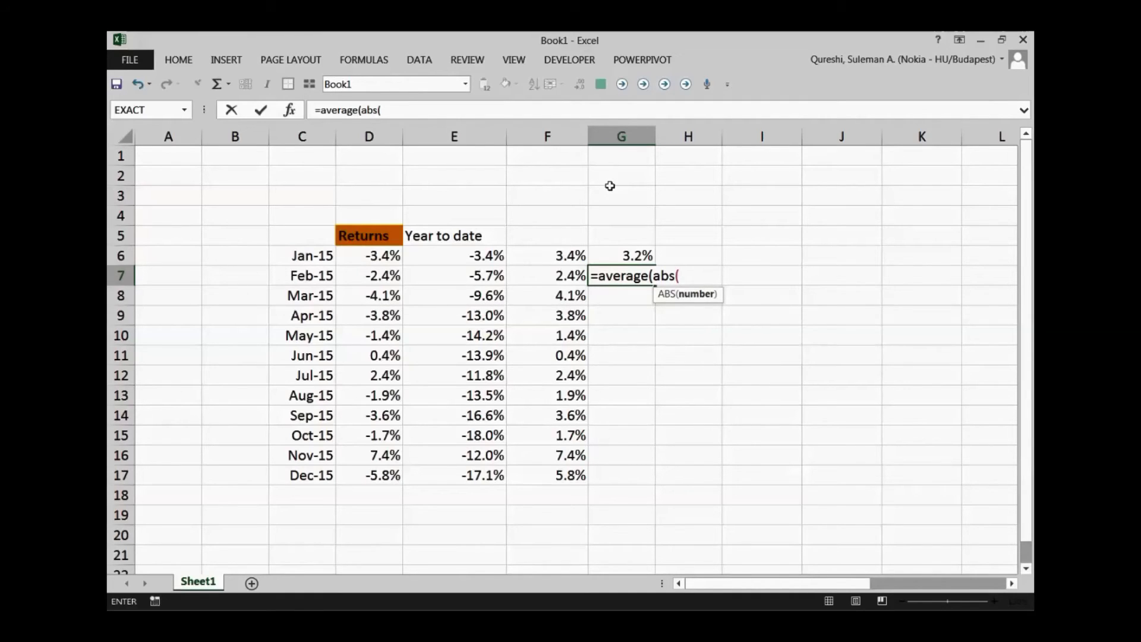
key("Left")
key("Left")
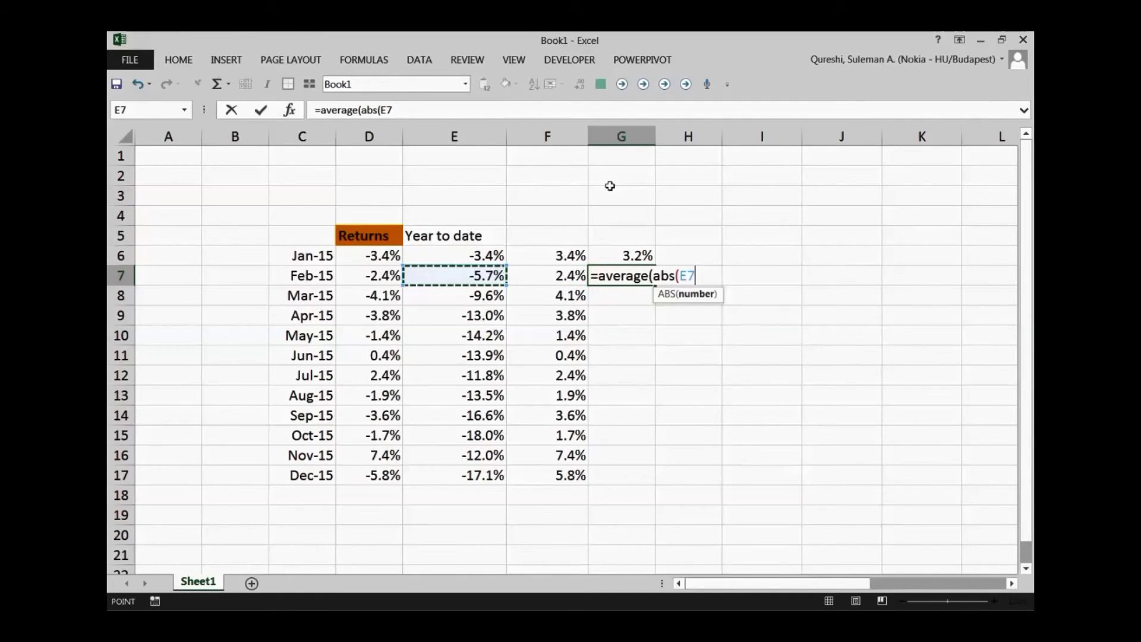
key("Left")
key("Up")
key("ctrl+shift+Down")
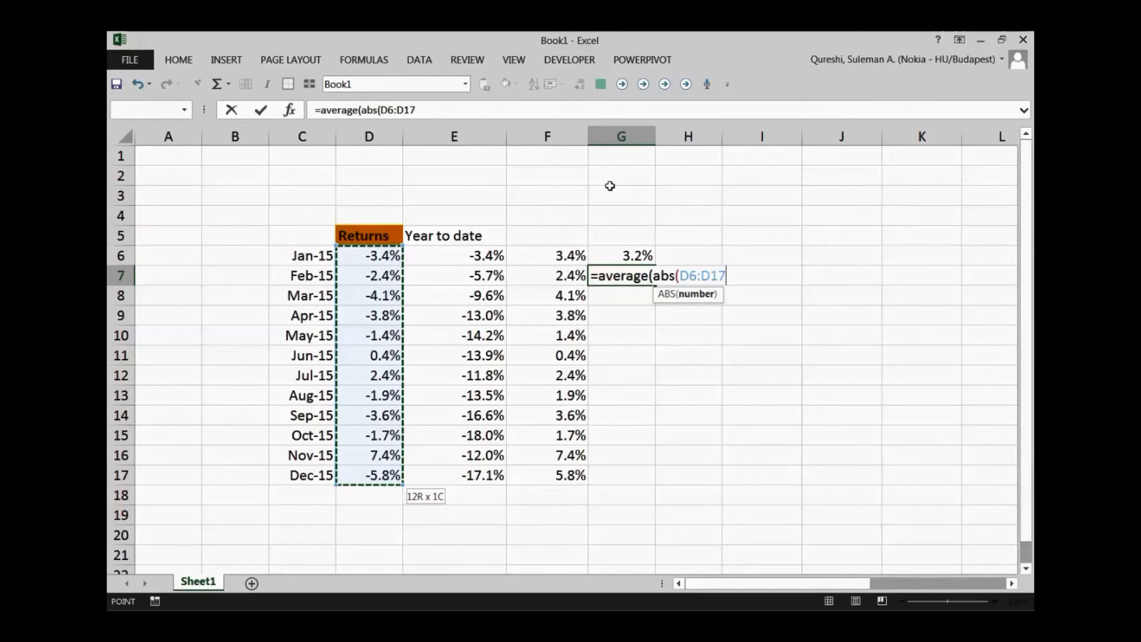
type("))")
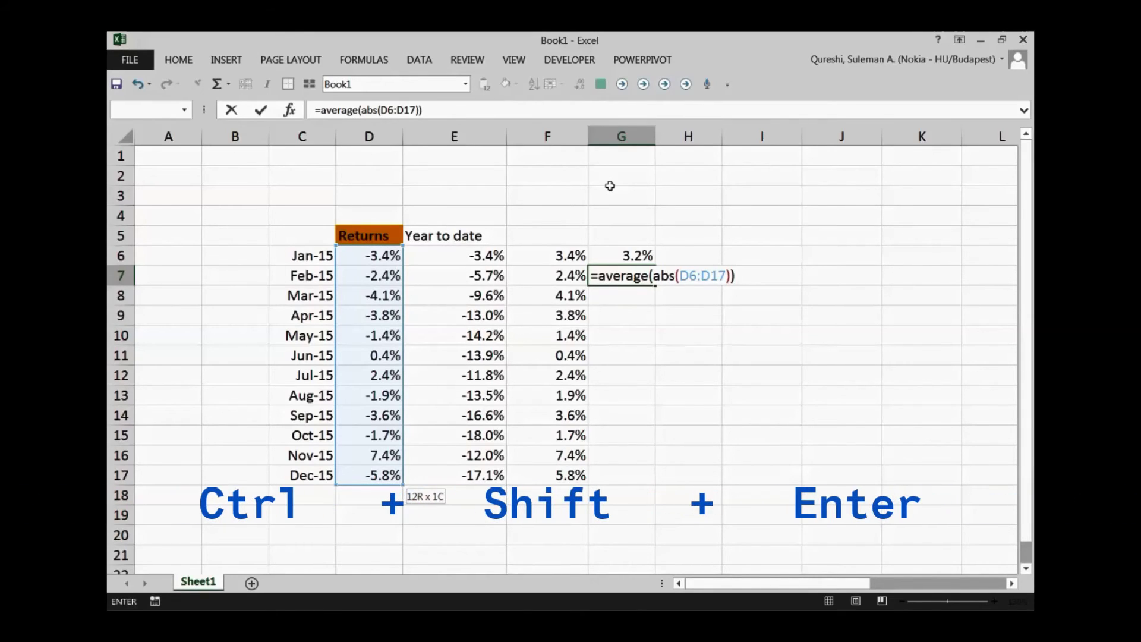
key("ctrl+shift+Return")
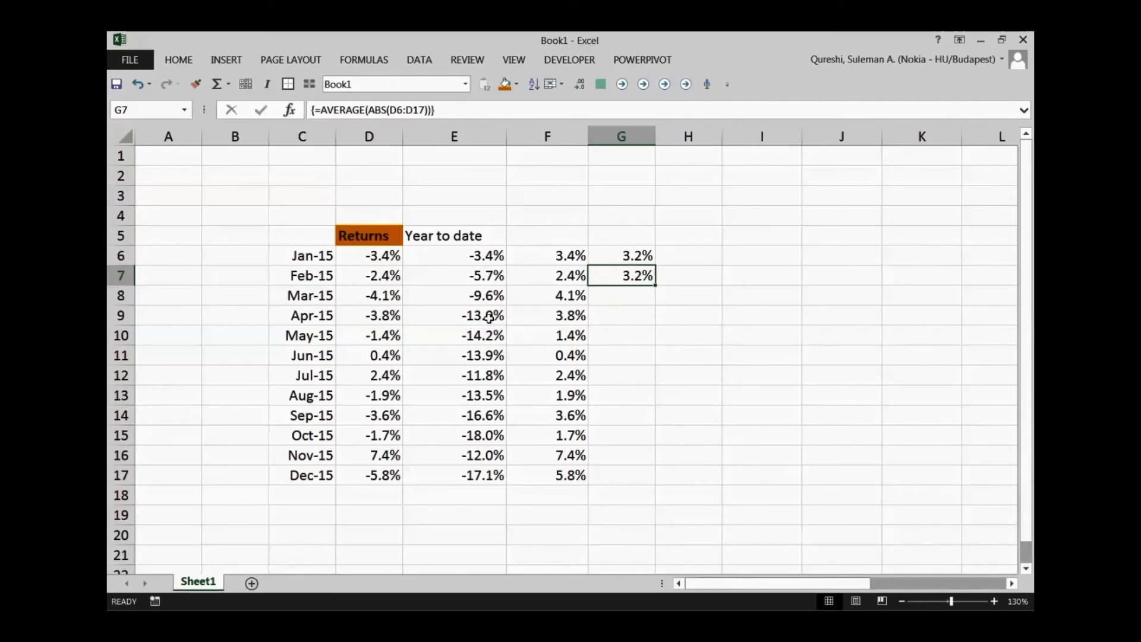
left_click(631, 314)
left_click(631, 294)
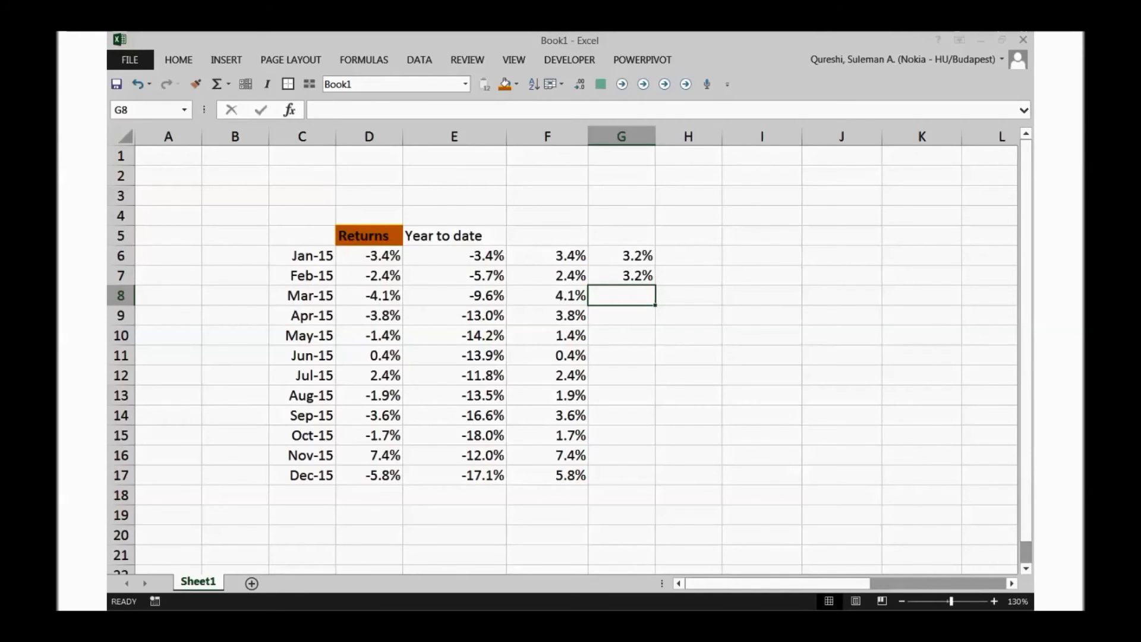
left_click(386, 217)
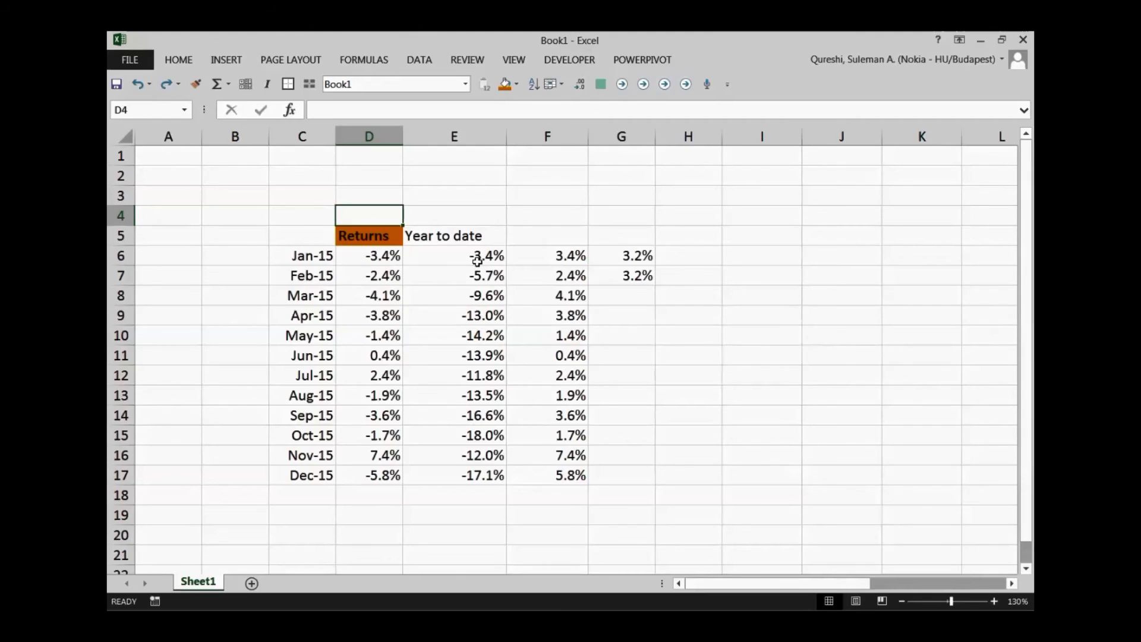
Select the two-row, 13-column block I2:U3 for the transposed C5:D17 data
left_click_drag(311, 240, 366, 474)
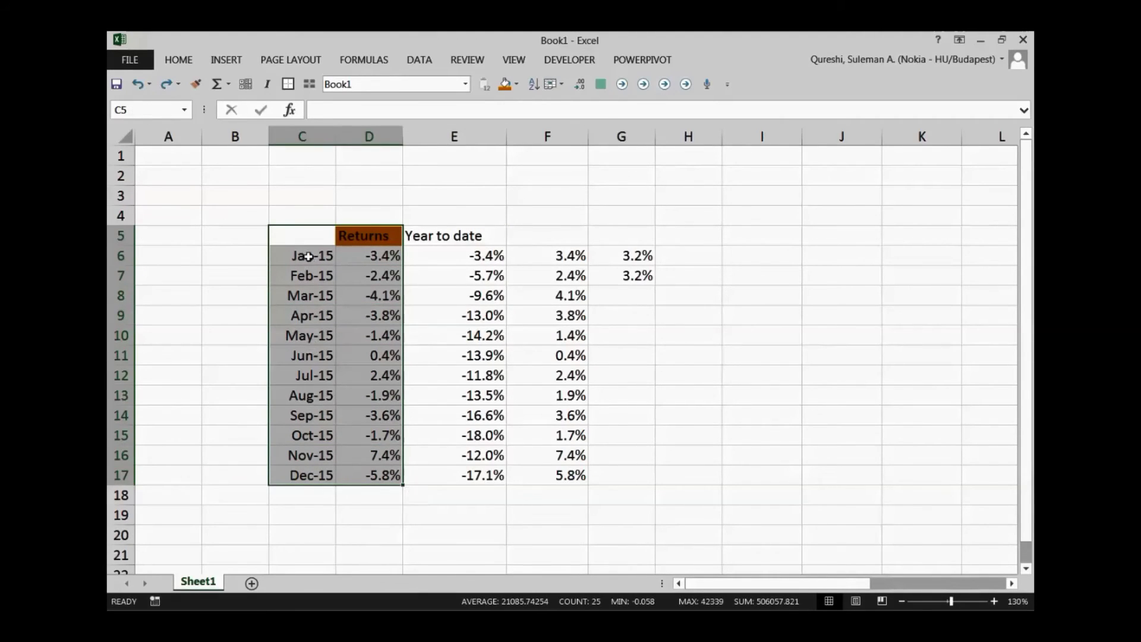
left_click_drag(307, 240, 368, 472)
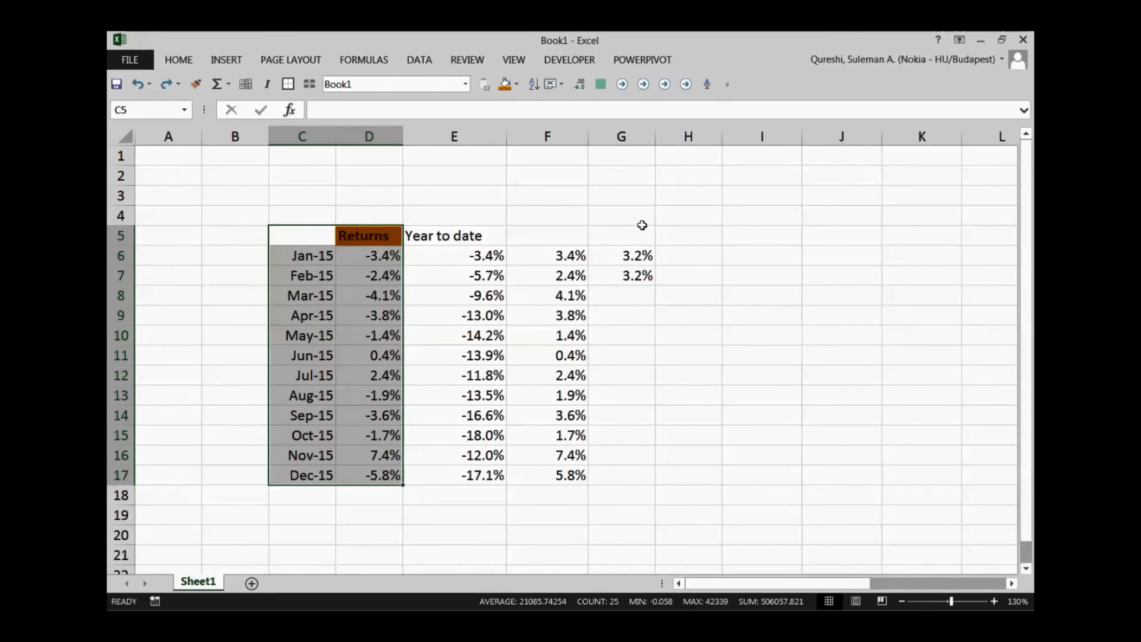
left_click(738, 179)
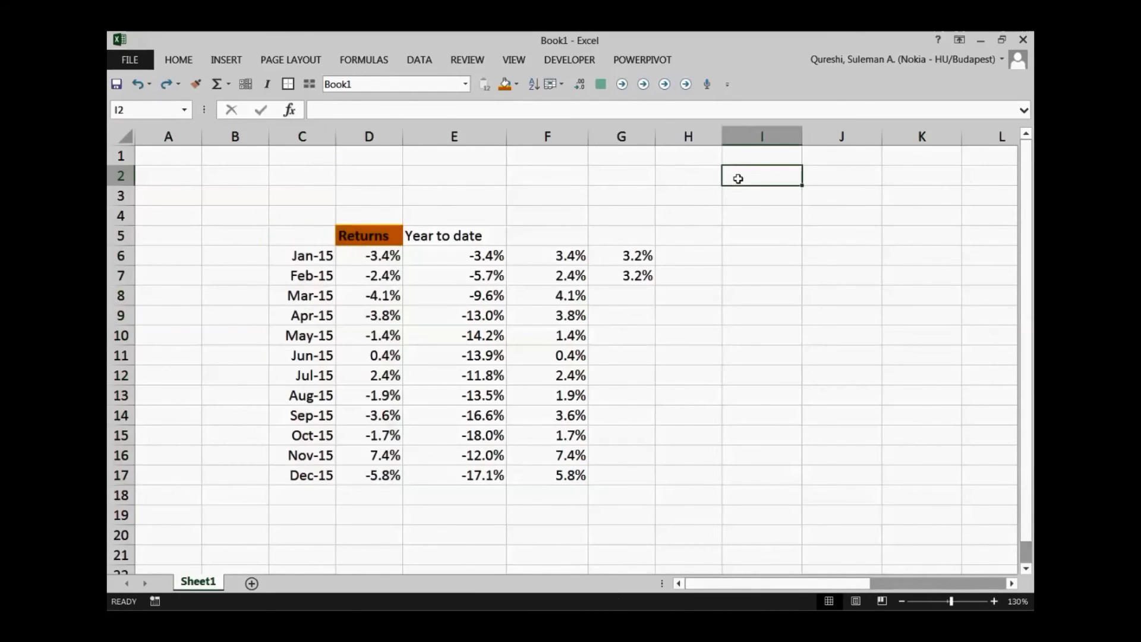
key("shift+Down")
key("shift+Right")
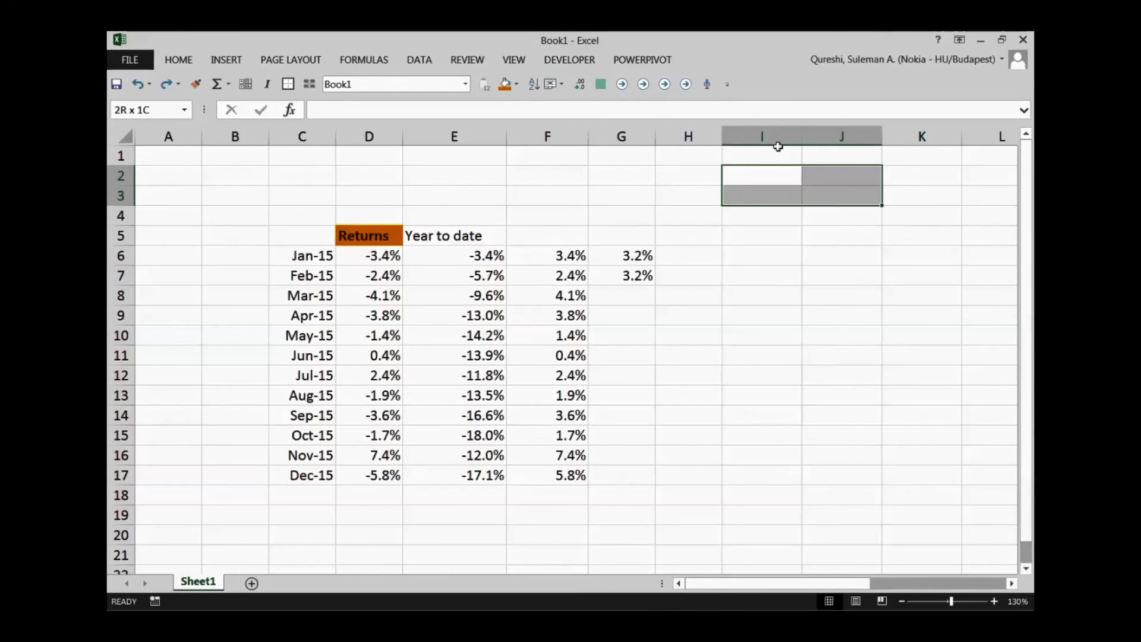
key("shift+Right")
key("shift+Right")
key("shift+Right")
key("shift+Right")
key("shift+Right")
key("shift+Right")
key("shift+Right")
key("shift+Right")
key("shift+Right")
key("shift+Right")
key("shift+Right")
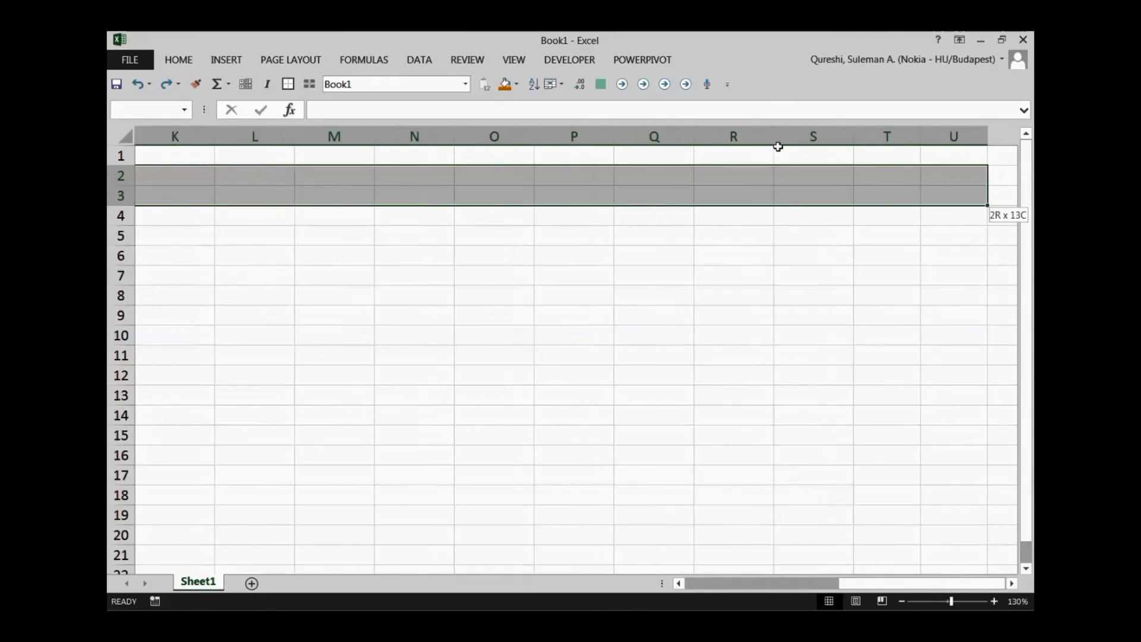
key("shift+Left")
key("shift+Right")
left_click_drag(868, 583, 600, 586)
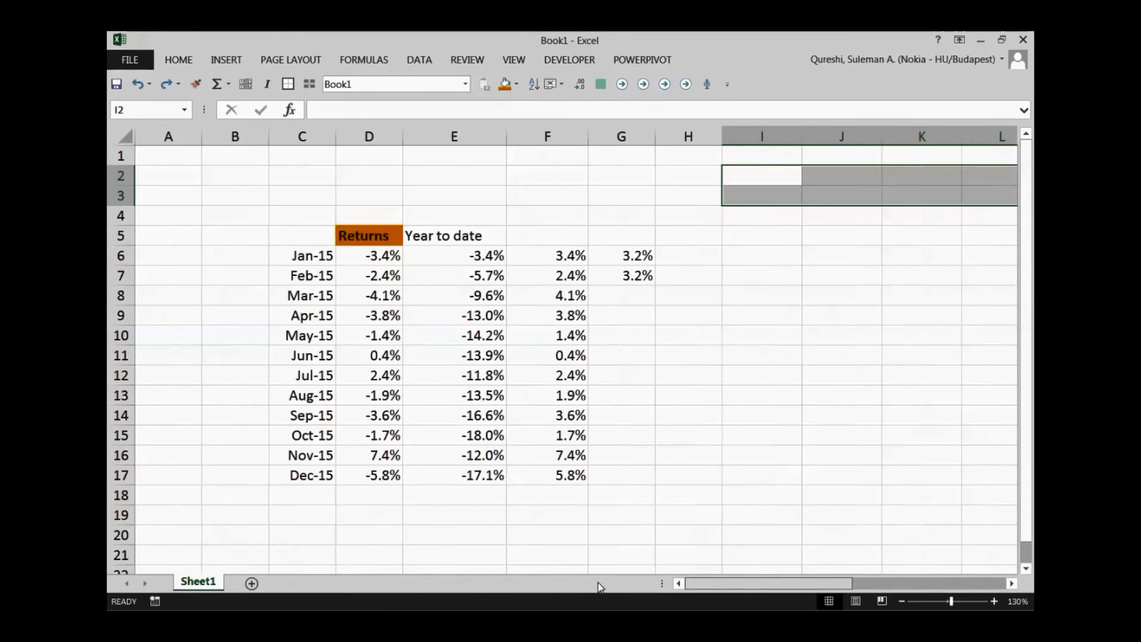
Enter {=TRANSPOSE(C5:D17)} across I2:U3 as an array formula
type("=")
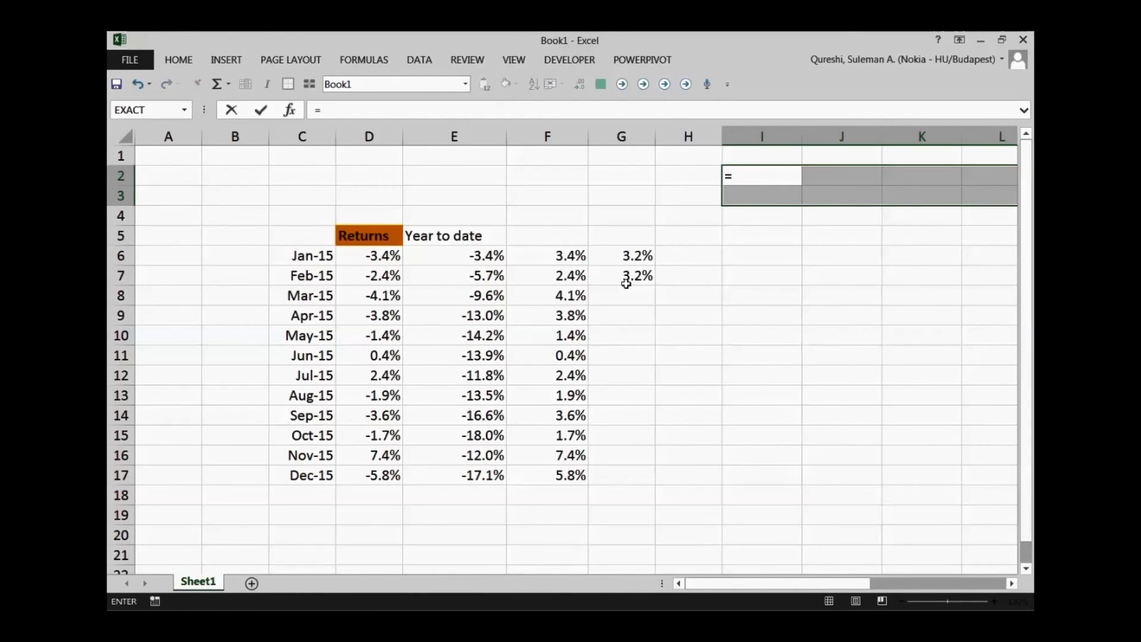
type("transpose")
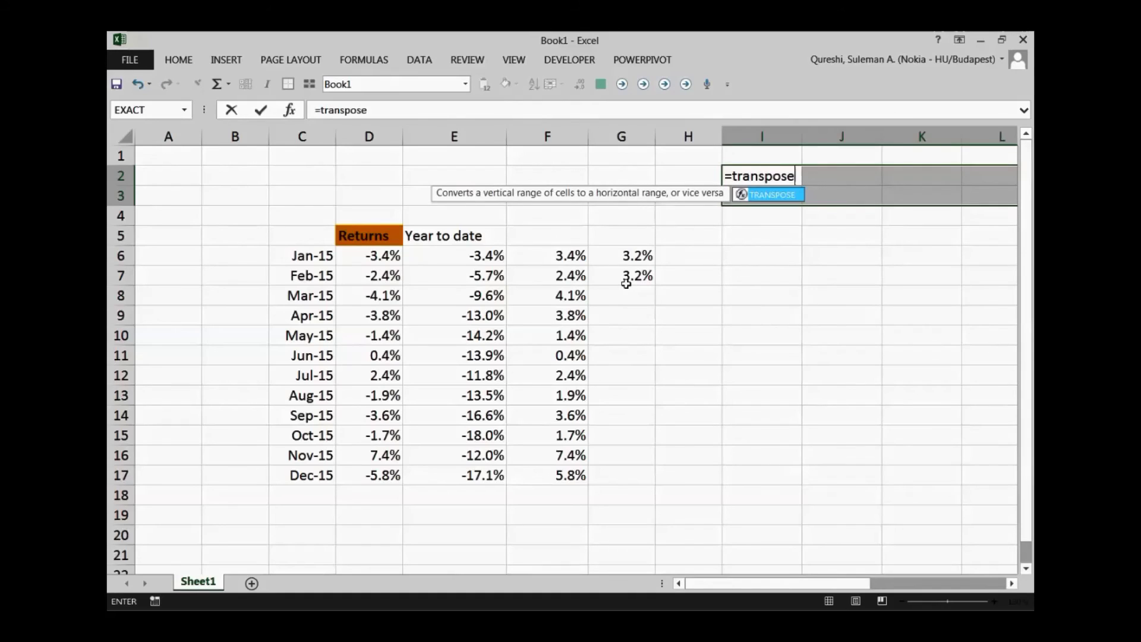
type("(")
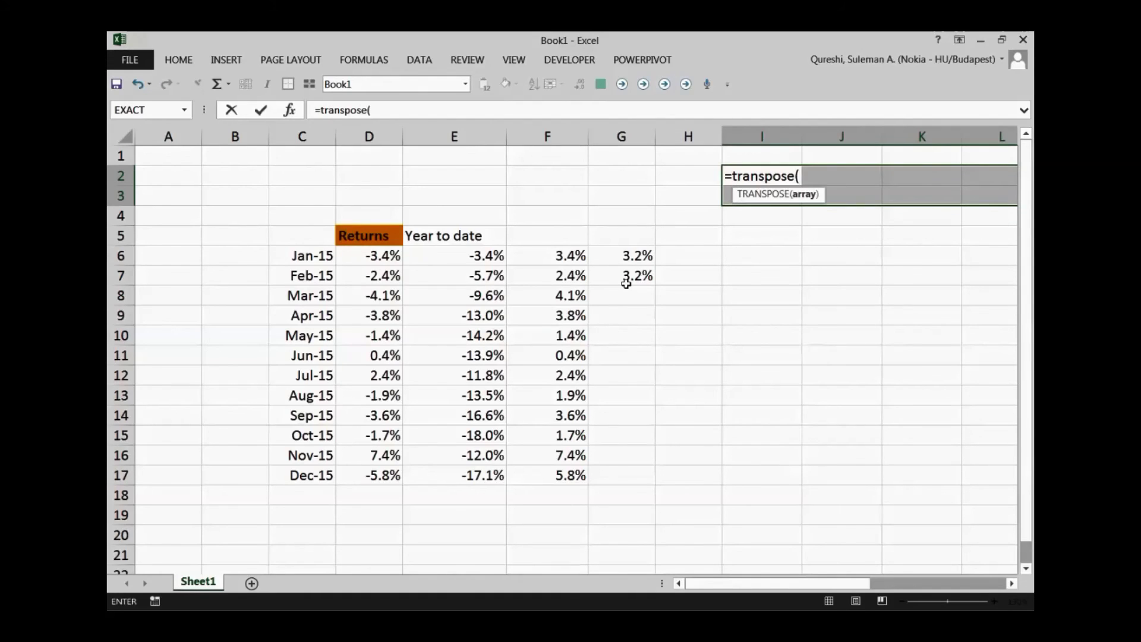
key("Left")
key("Left")
key("Left")
key("Left")
key("Down")
key("Left")
key("Down")
key("Down")
key("Left")
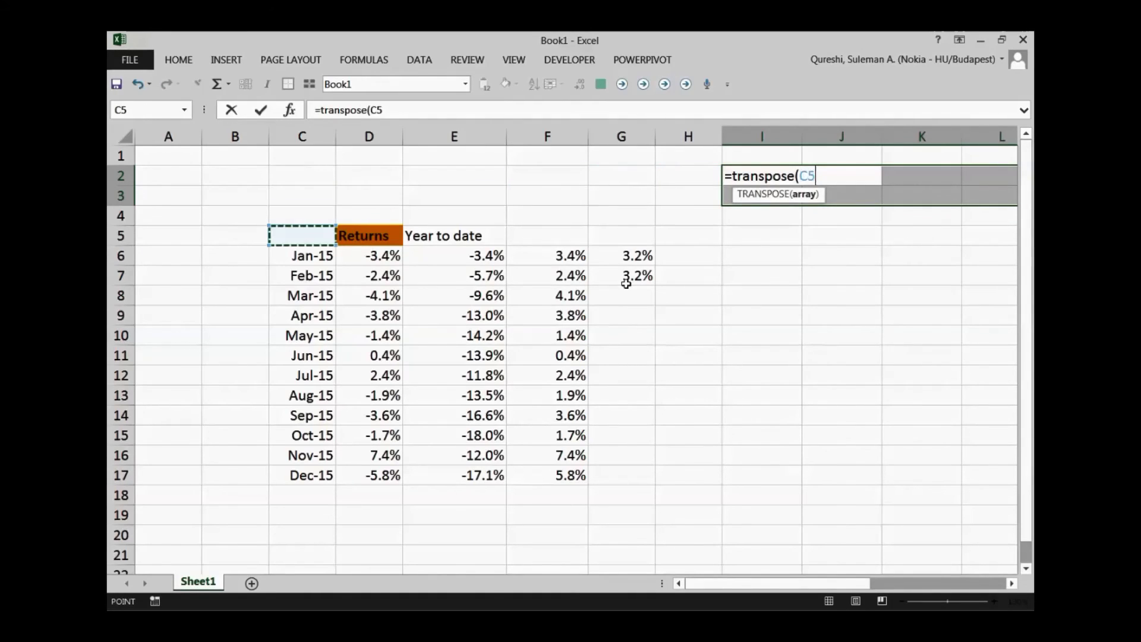
key("shift+Right")
key("shift+Down")
key("ctrl+shift+Down")
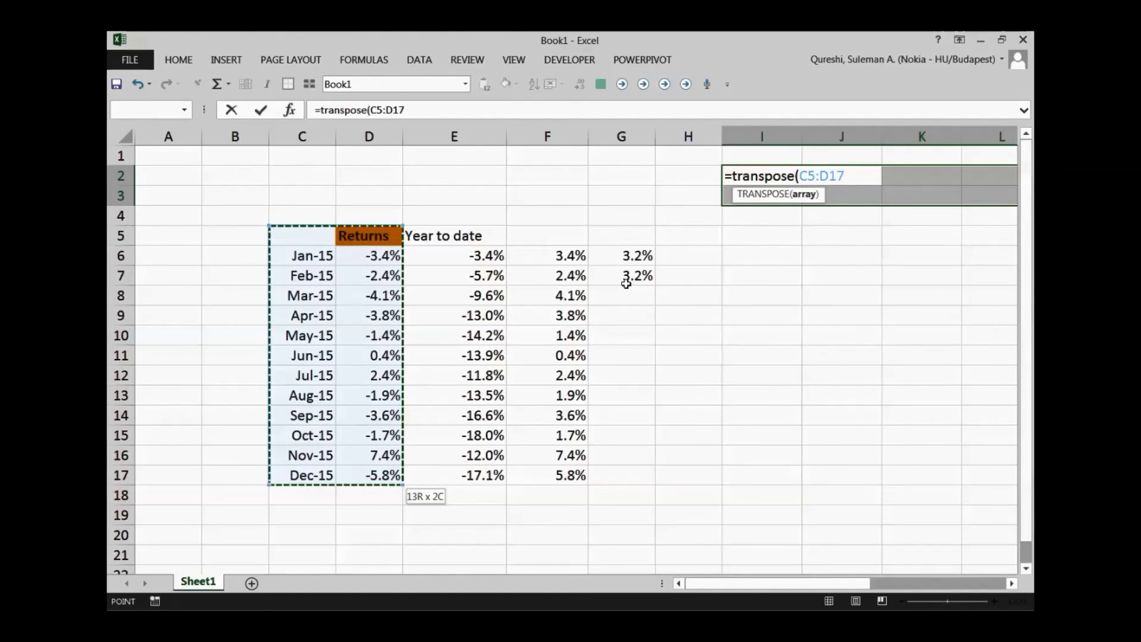
type(")")
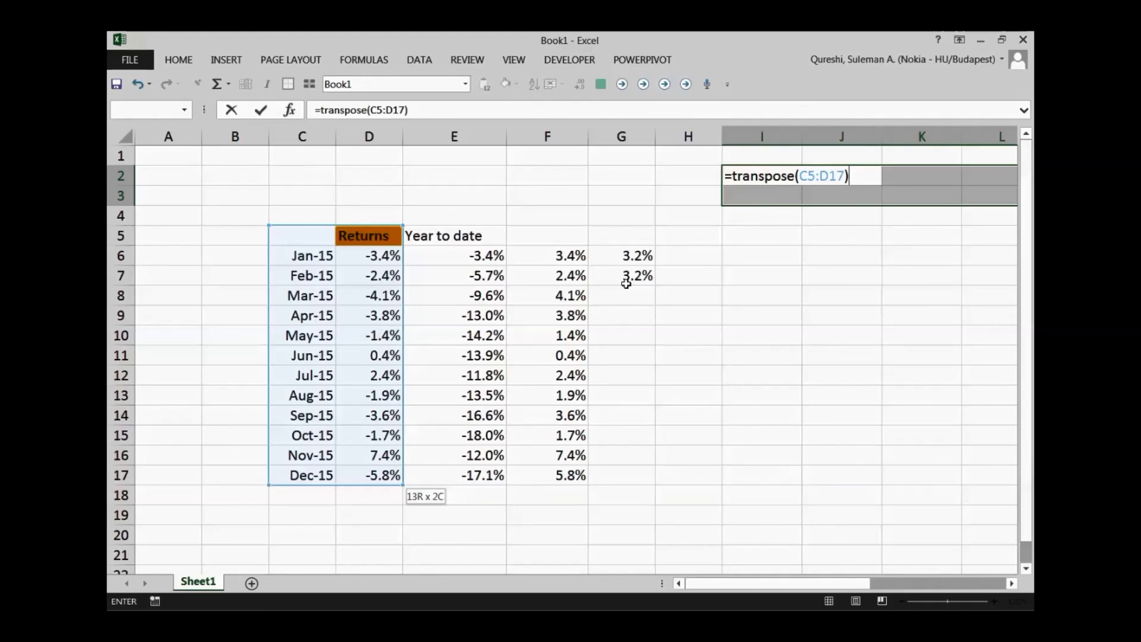
key("ctrl+shift+Return")
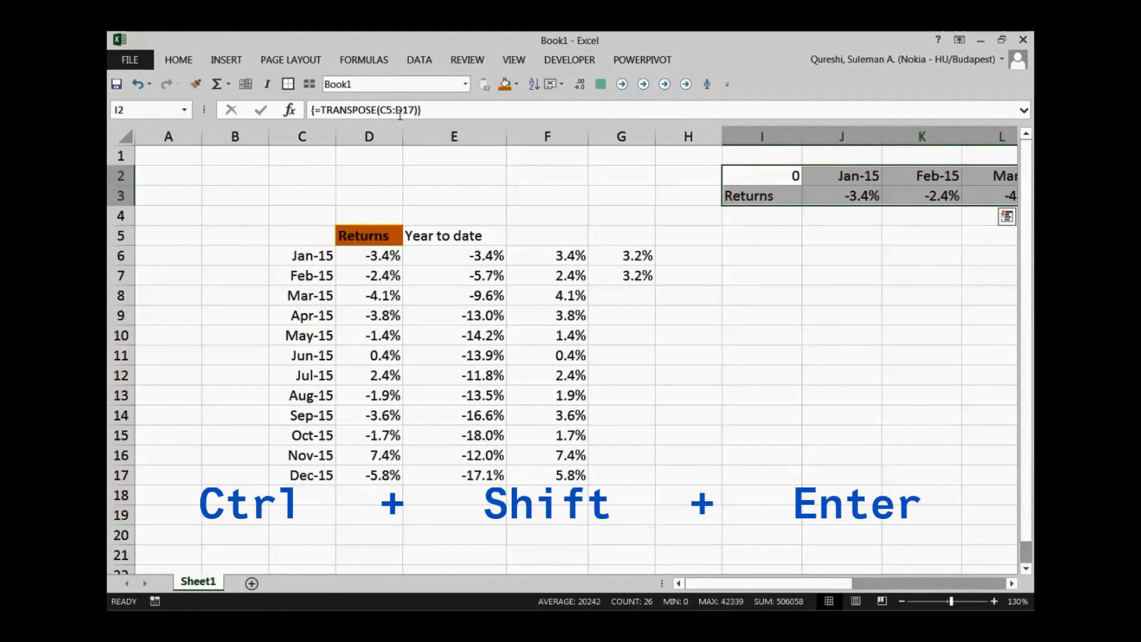
mouse_move(784, 584)
left_mouse_down()
mouse_move(900, 594)
mouse_move(782, 591)
left_mouse_up()
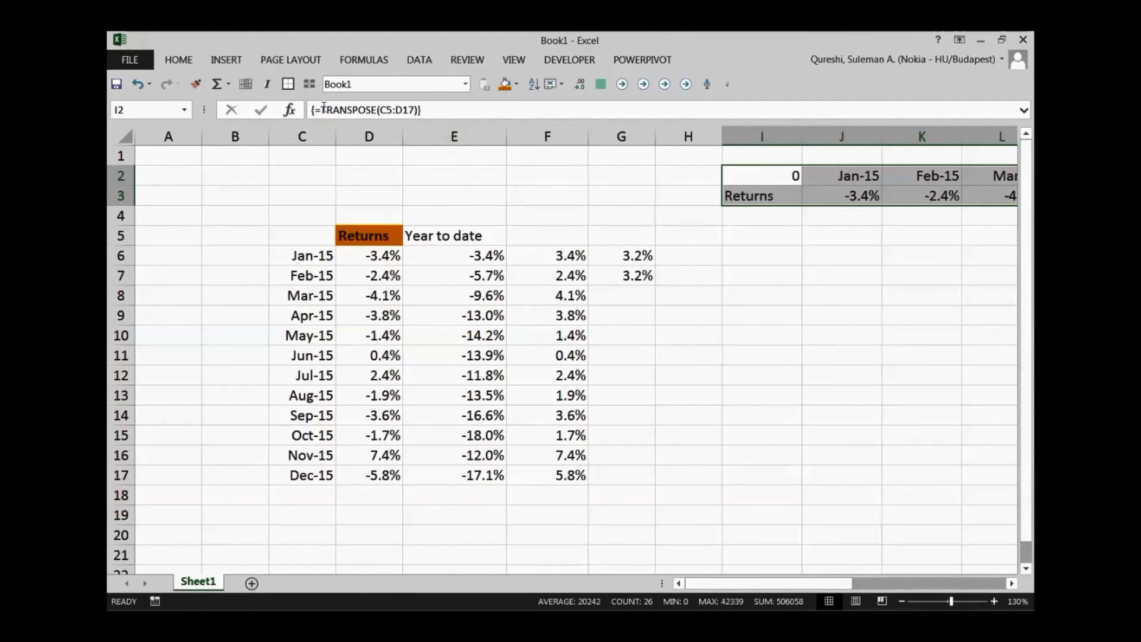